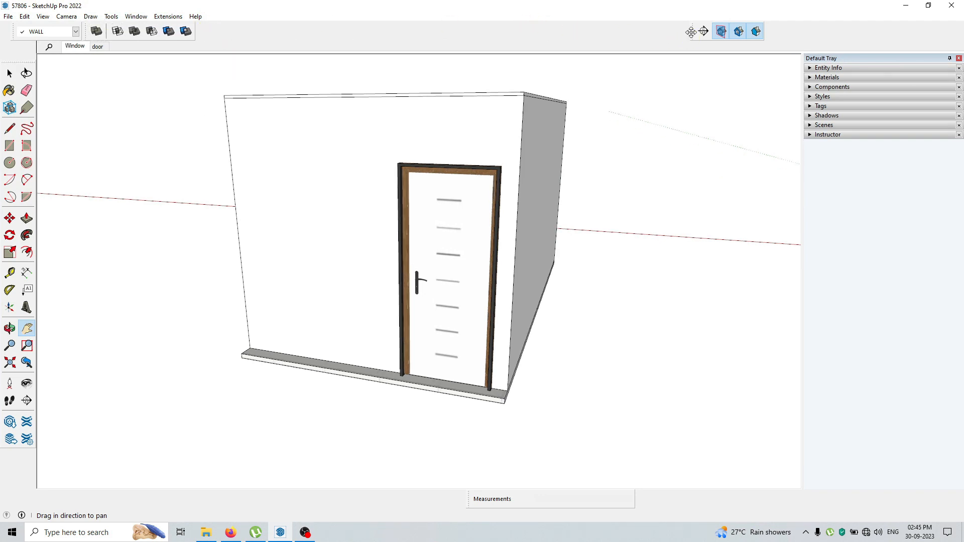
Step: Undock the Section toolbar and float it in the drawing area beside the room model
{"action": "left_click_drag", "start_coordinate": [691, 32], "coordinate": [360, 31]}
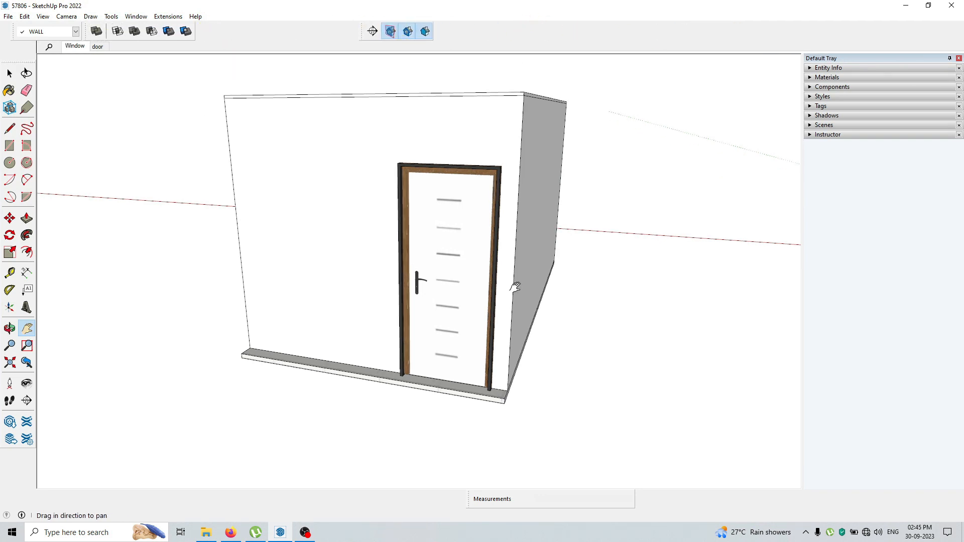
{"action": "middle_click_drag", "start_coordinate": [530, 244], "coordinate": [456, 258]}
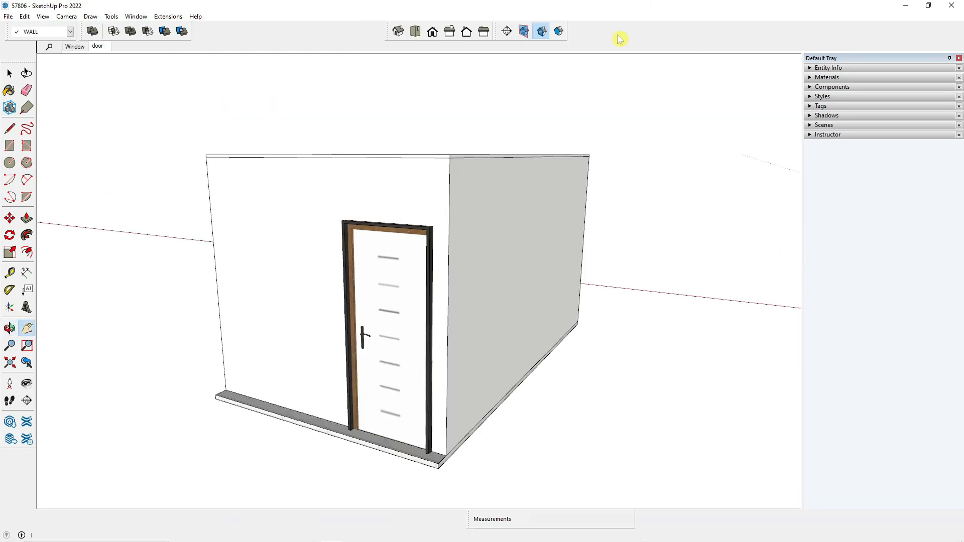
{"action": "right_click", "coordinate": [619, 36]}
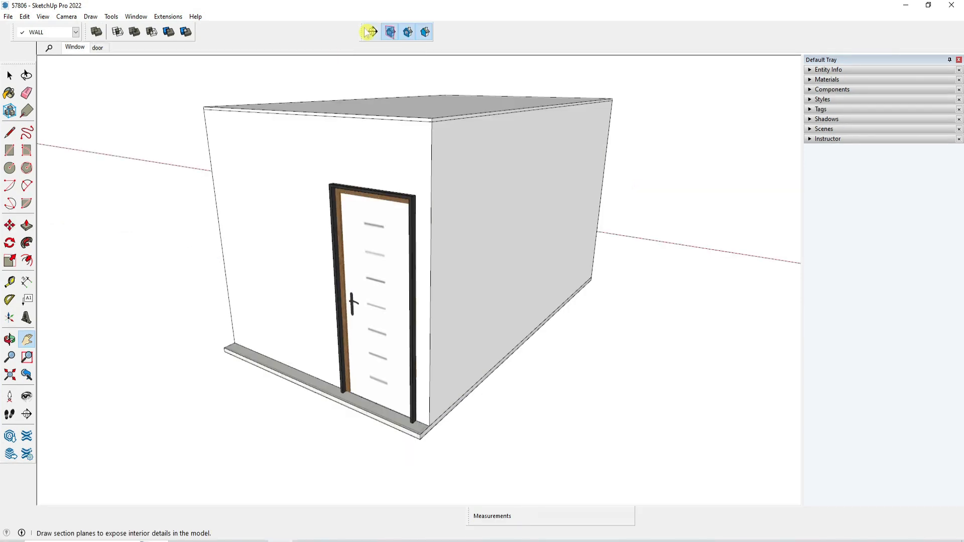
{"action": "left_click_drag", "start_coordinate": [370, 30], "coordinate": [672, 106]}
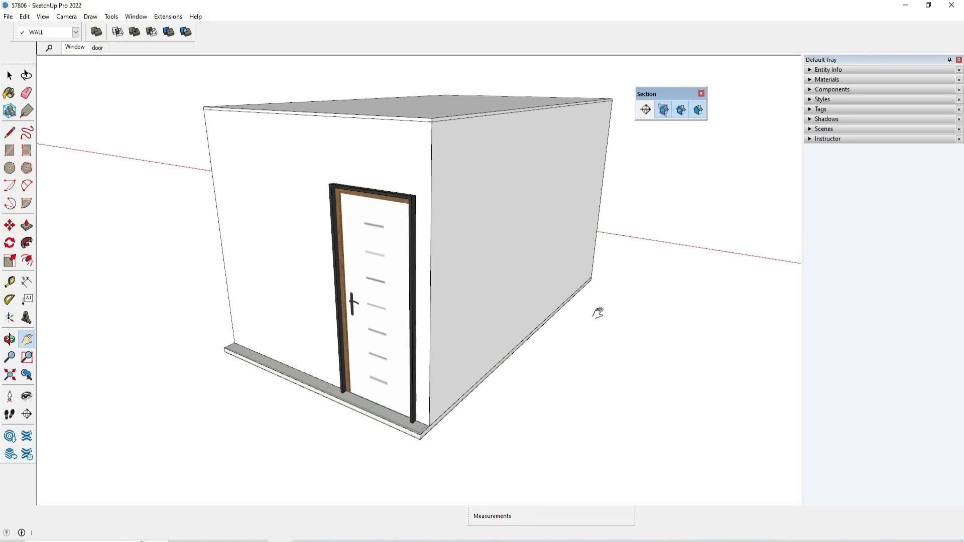
Step: Place a section plane on the front wall with the door, accepting the default name Section 1 and symbol 1
{"action": "left_click", "coordinate": [646, 112]}
{"action": "left_click", "coordinate": [650, 112]}
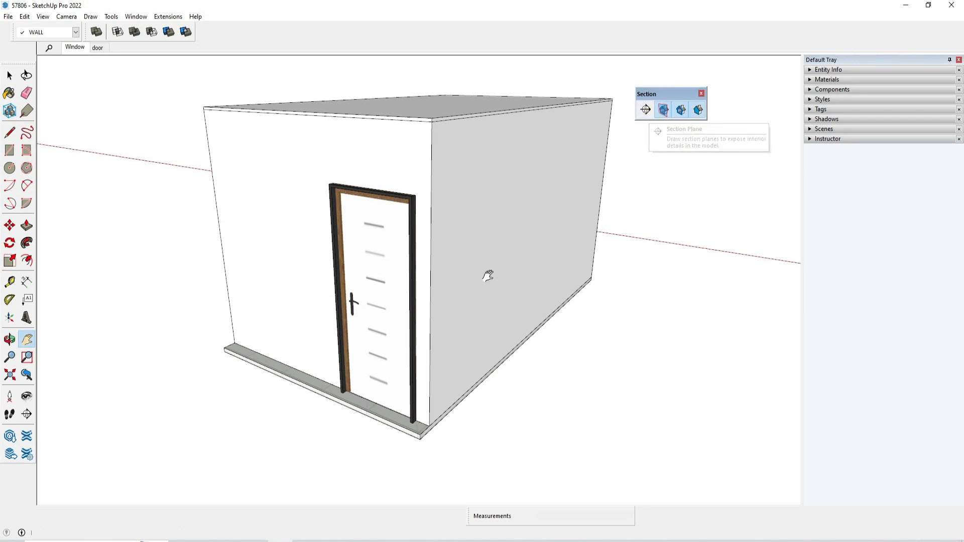
{"action": "left_click", "coordinate": [646, 111]}
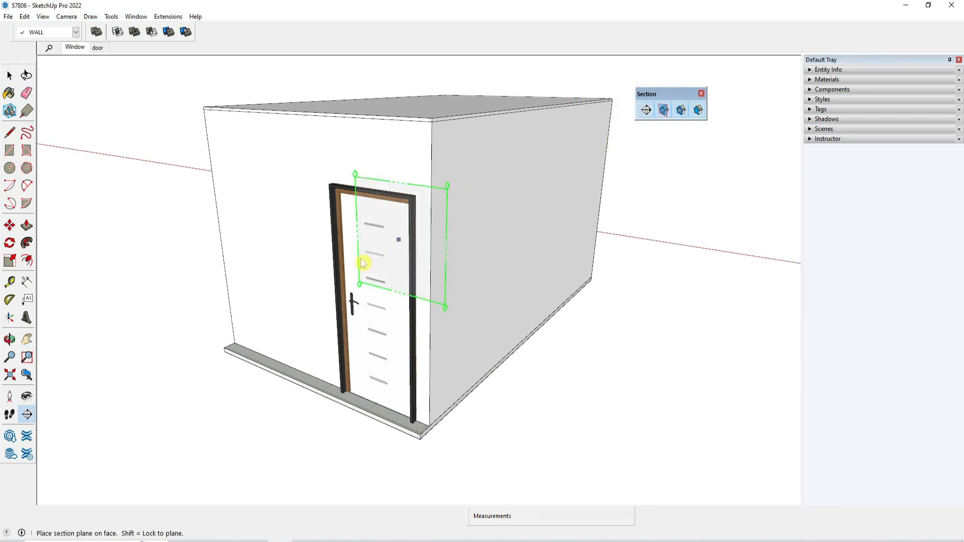
{"action": "left_click", "coordinate": [319, 262]}
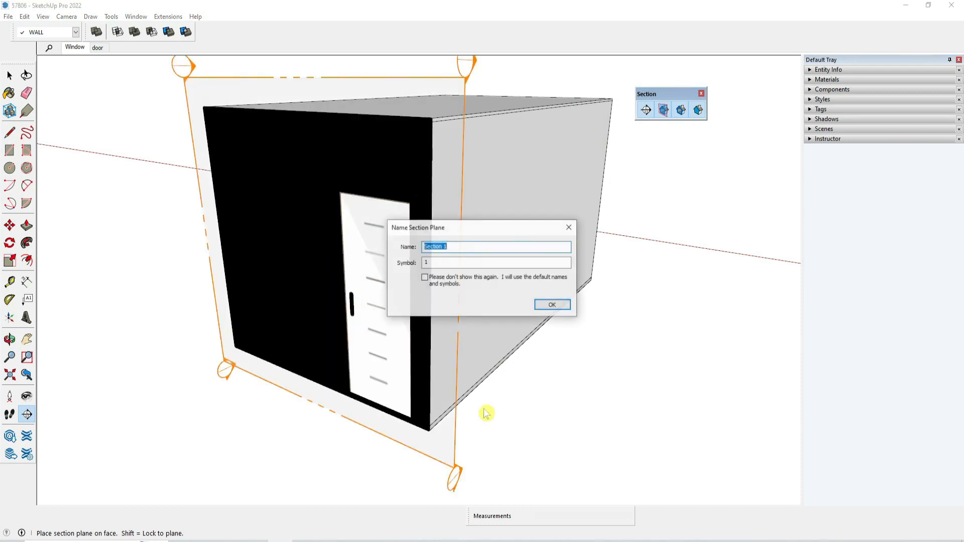
{"action": "left_click", "coordinate": [552, 305]}
Step: Try to move the section plane from the front wall into the kitchen
{"action": "key", "text": "m"}
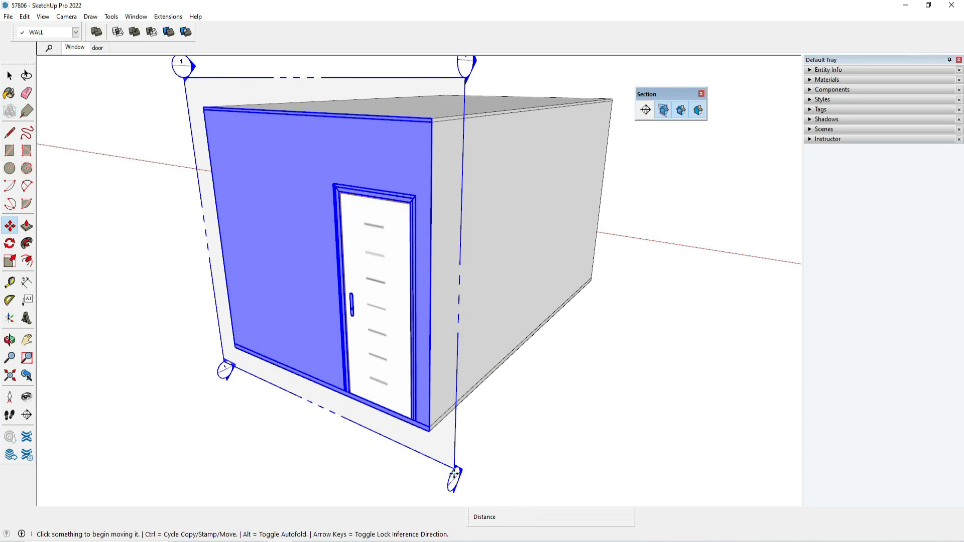
{"action": "left_click", "coordinate": [454, 473]}
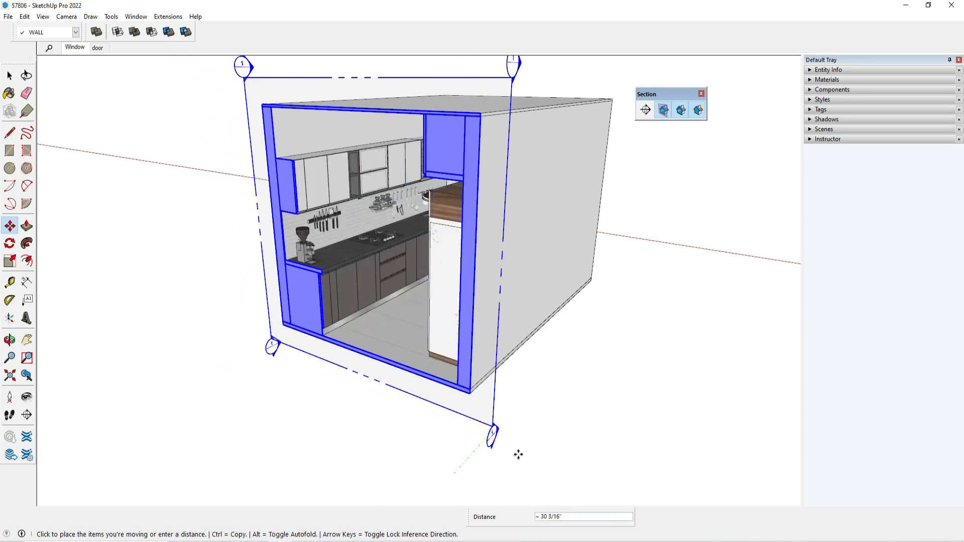
{"action": "key", "text": "Escape"}
{"action": "key", "text": "space"}
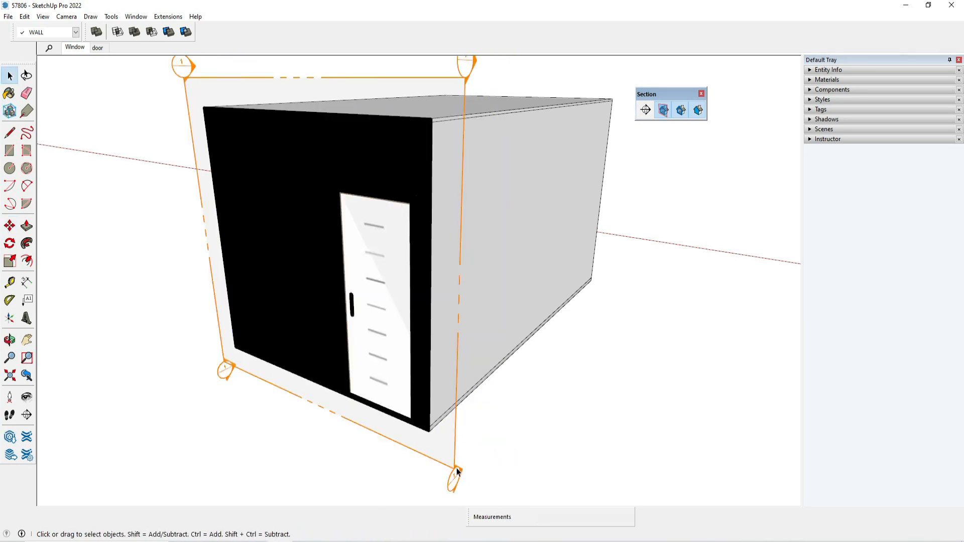
Step: Delete the section plane from the front wall
{"action": "left_click", "coordinate": [457, 472]}
{"action": "key", "text": "Delete"}
{"action": "middle_click_drag", "start_coordinate": [656, 125], "coordinate": [501, 183]}
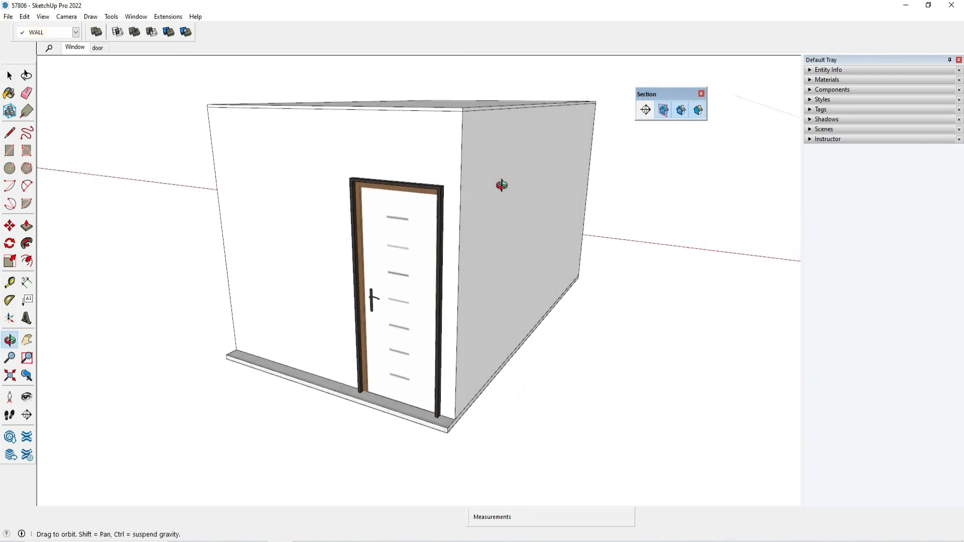
{"action": "key", "text": "h"}
{"action": "left_click_drag", "start_coordinate": [501, 183], "coordinate": [494, 236]}
{"action": "scroll", "coordinate": [494, 236], "scroll_direction": "up", "scroll_amount": 1}
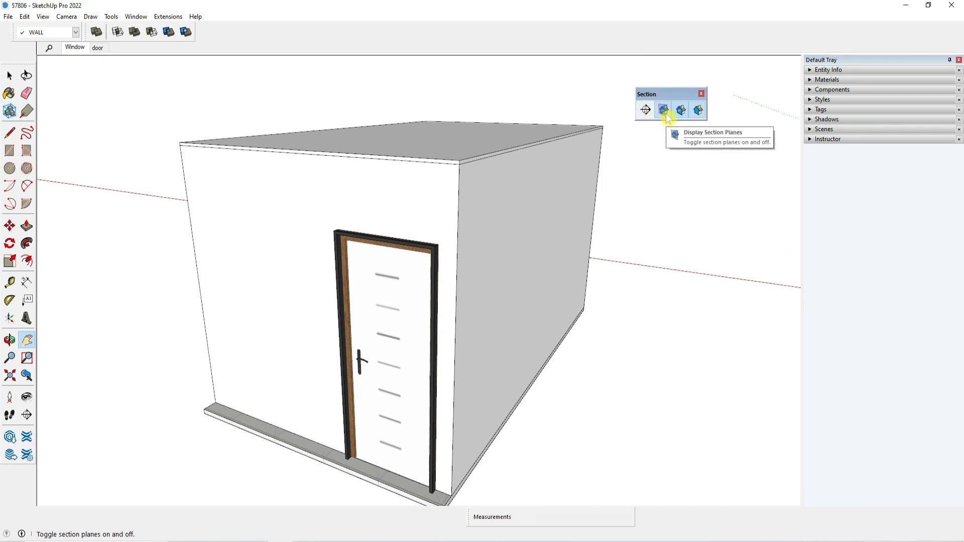
Step: Start the Section Plane tool and preview the plane's orientation on the room's roof, floor and wall faces
{"action": "left_click_drag", "start_coordinate": [653, 93], "coordinate": [627, 77]}
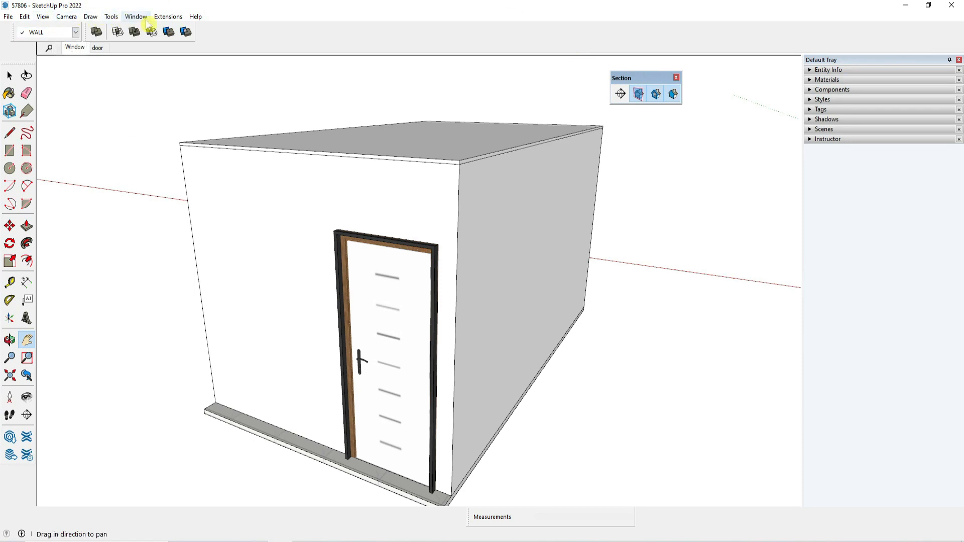
{"action": "left_click", "coordinate": [111, 16]}
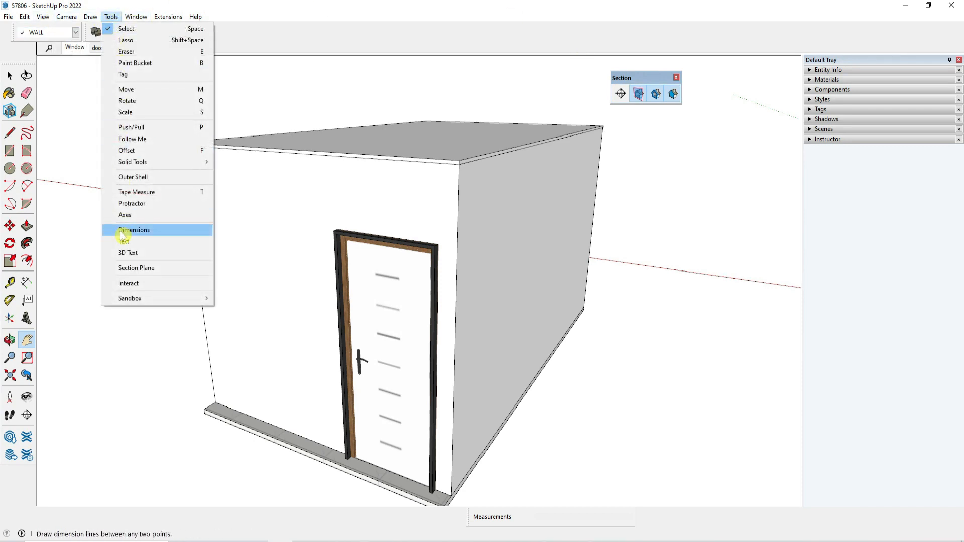
{"action": "left_click", "coordinate": [130, 271]}
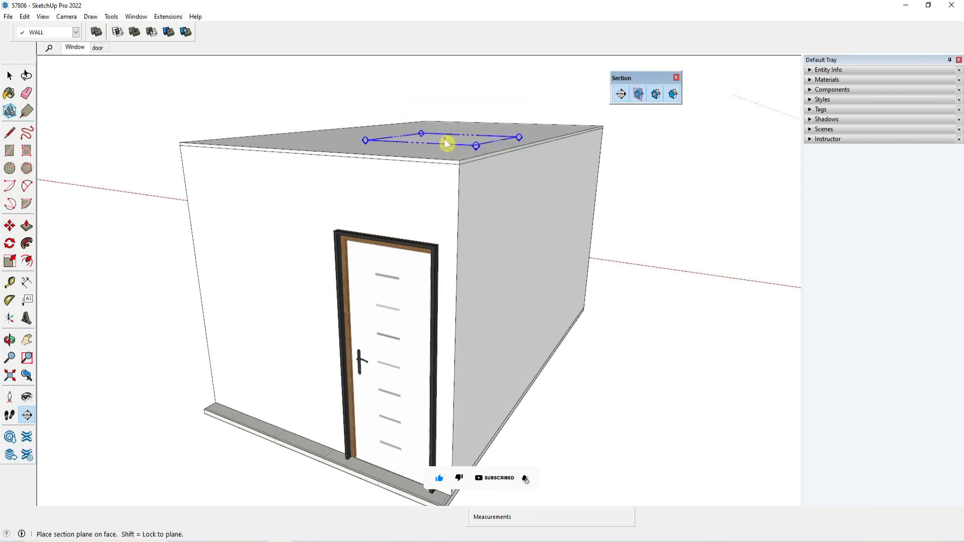
{"action": "middle_click_drag", "start_coordinate": [444, 139], "coordinate": [450, 245]}
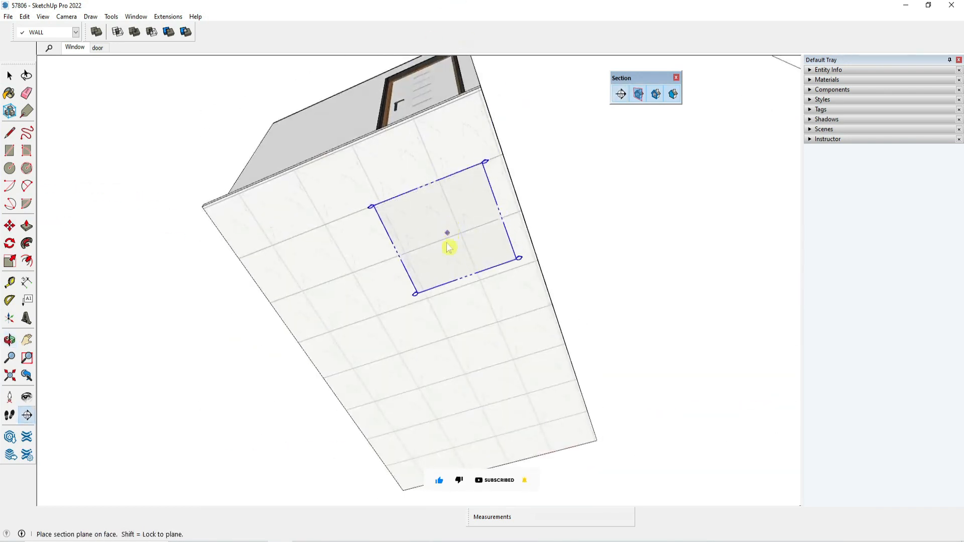
{"action": "middle_click_drag", "start_coordinate": [517, 172], "coordinate": [450, 329]}
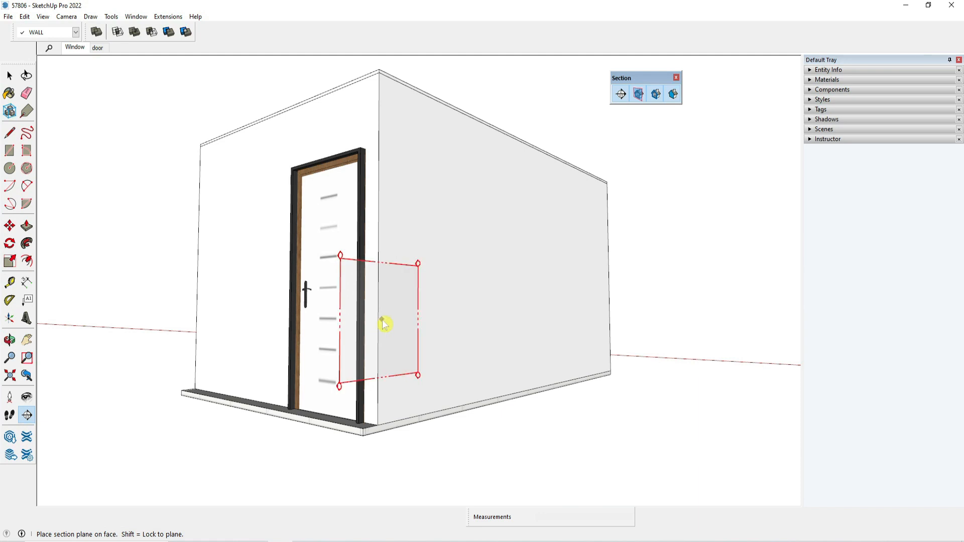
{"action": "middle_click_drag", "start_coordinate": [381, 323], "coordinate": [387, 456]}
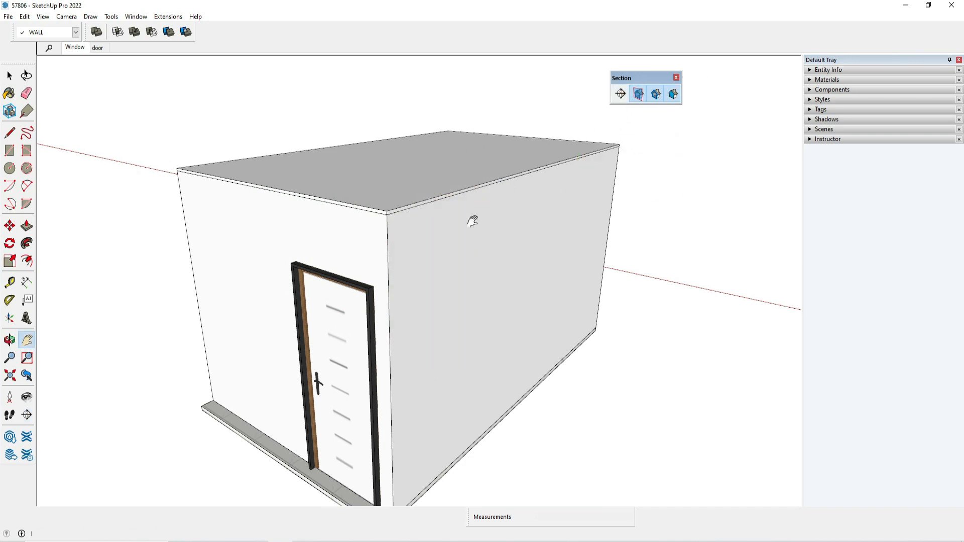
{"action": "middle_click_drag", "start_coordinate": [474, 222], "coordinate": [506, 201]}
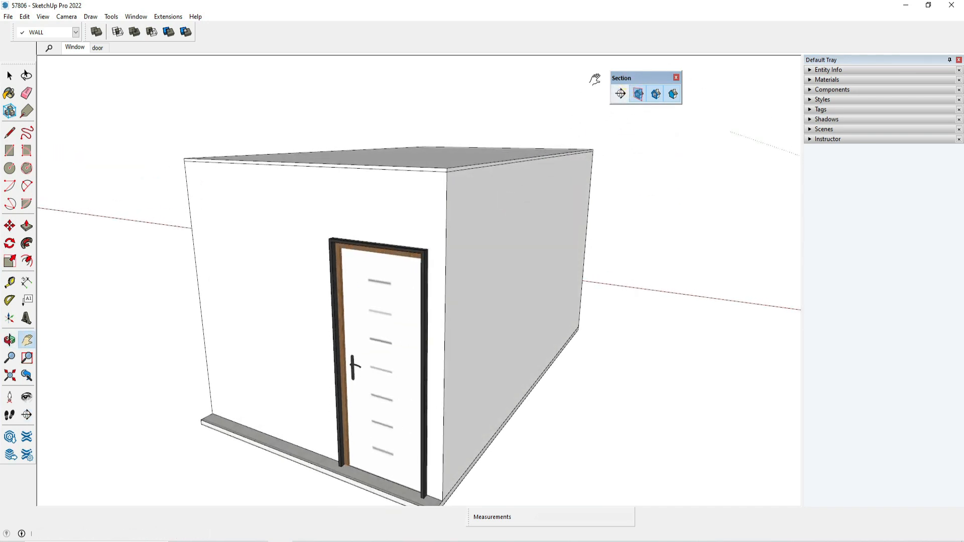
Step: Place a section plane on the front wall, naming it "Front section" with the symbol F1
{"action": "left_click", "coordinate": [621, 95]}
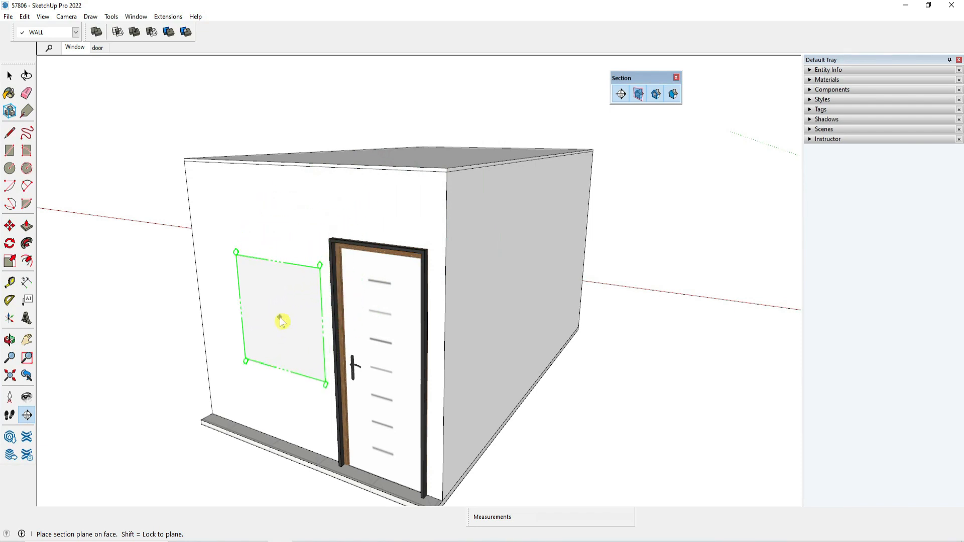
{"action": "left_click", "coordinate": [280, 320]}
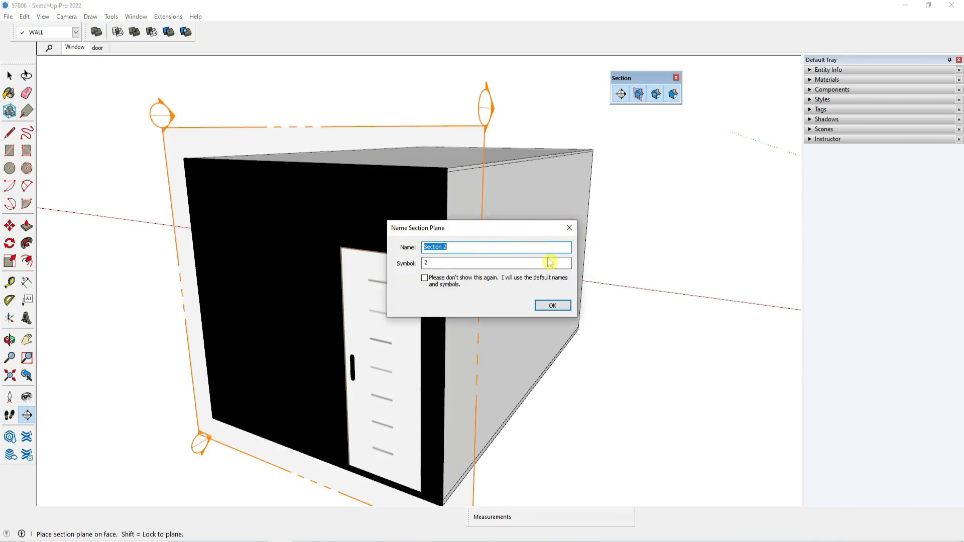
{"action": "left_click", "coordinate": [472, 246]}
{"action": "type", "text": "Front s"}
{"action": "key", "text": "Tab"}
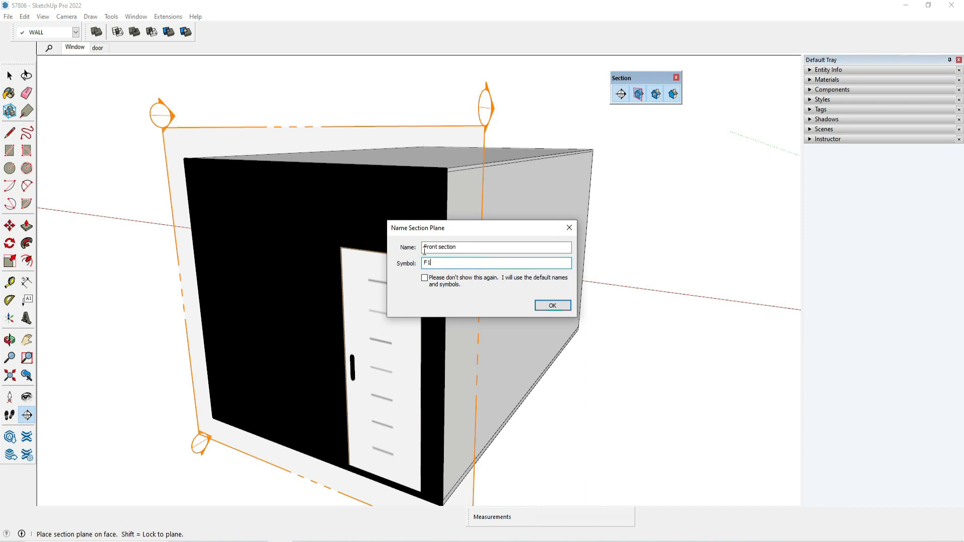
{"action": "left_click", "coordinate": [553, 305]}
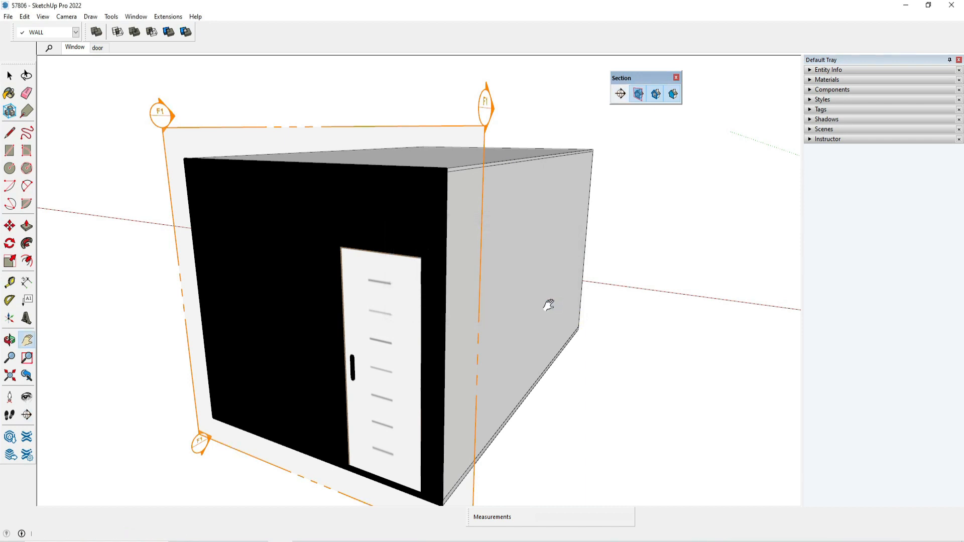
Step: Examine the F1 symbols and direction arrows at the corners of the front section plane
{"action": "scroll", "coordinate": [548, 301], "scroll_direction": "down", "scroll_amount": 3}
{"action": "middle_click_drag", "start_coordinate": [437, 417], "coordinate": [401, 319], "text": "shift"}
{"action": "scroll", "coordinate": [402, 414], "scroll_direction": "up", "scroll_amount": 6}
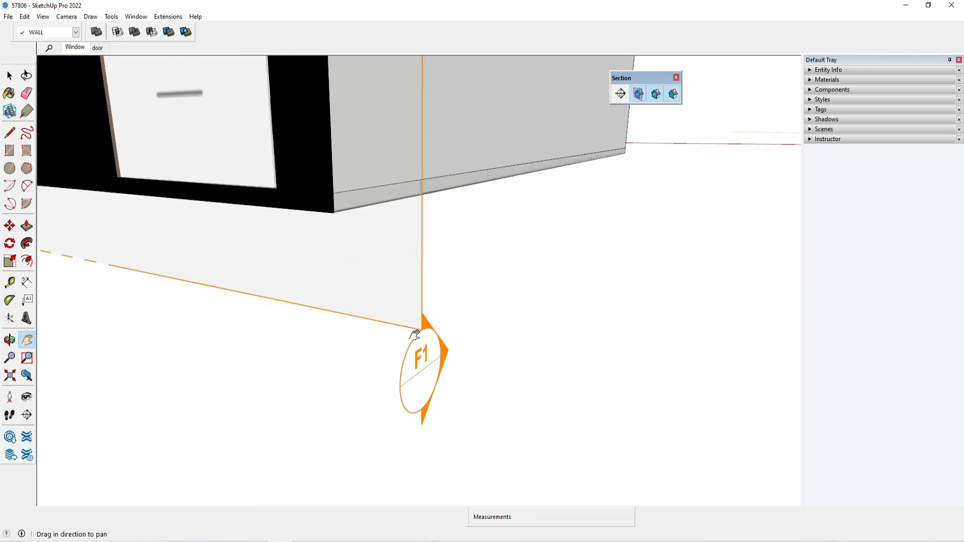
{"action": "scroll", "coordinate": [456, 405], "scroll_direction": "down", "scroll_amount": 8}
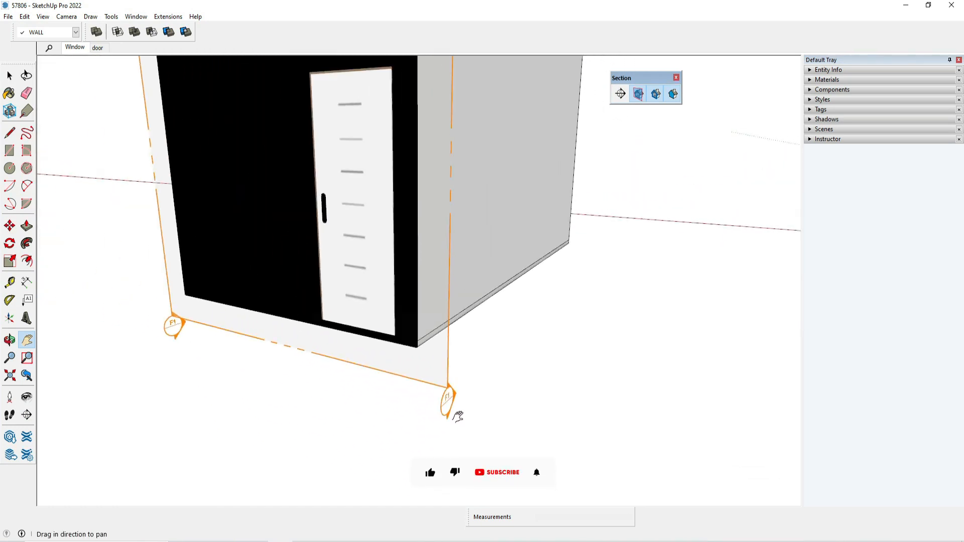
{"action": "mouse_move", "coordinate": [456, 413]}
{"action": "middle_mouse_down"}
{"action": "mouse_move", "coordinate": [462, 228]}
{"action": "mouse_move", "coordinate": [377, 243]}
{"action": "mouse_move", "coordinate": [447, 301]}
{"action": "mouse_move", "coordinate": [397, 312]}
{"action": "middle_mouse_up"}
{"action": "scroll", "coordinate": [397, 312], "scroll_direction": "up", "scroll_amount": 1}
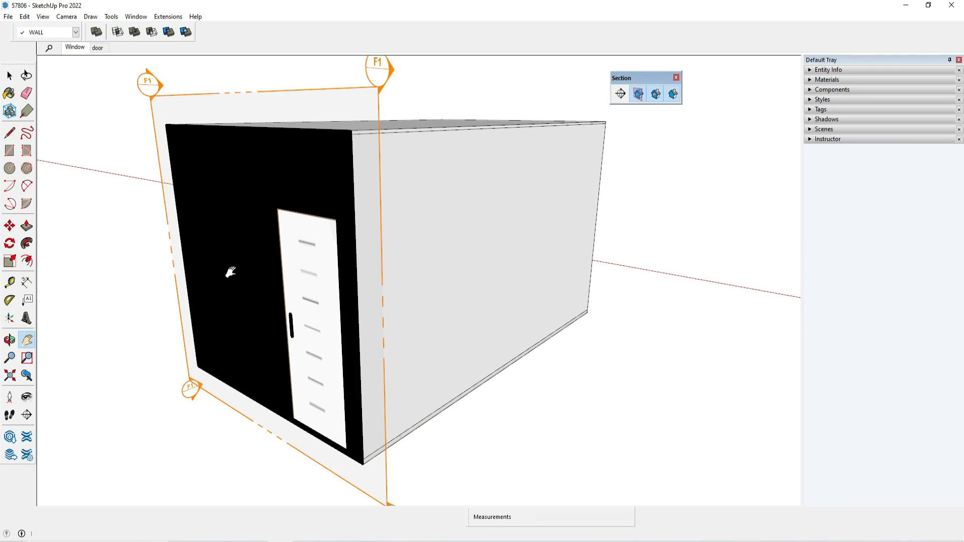
{"action": "scroll", "coordinate": [236, 269], "scroll_direction": "down", "scroll_amount": 1}
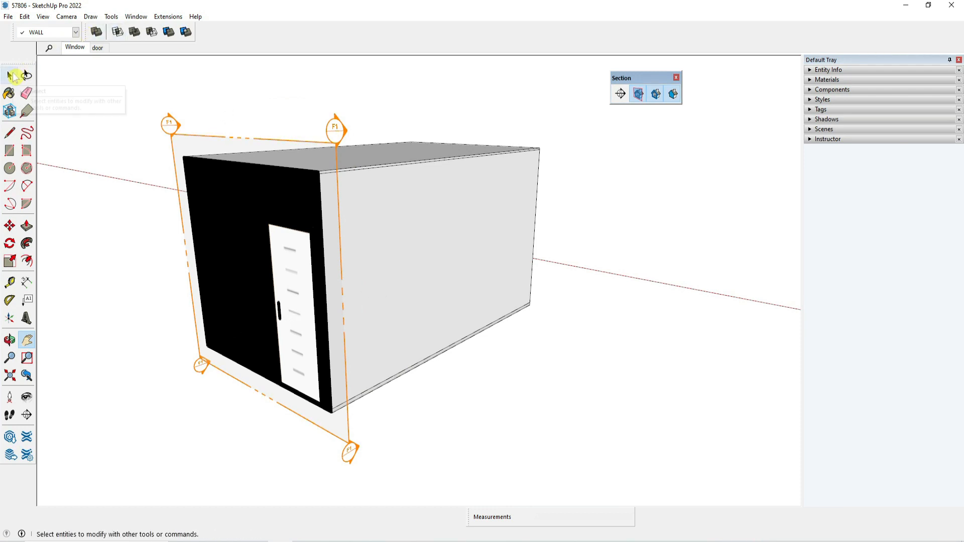
Step: Move the F1 section plane about 22 inches from the front wall into the kitchen
{"action": "left_click", "coordinate": [11, 76]}
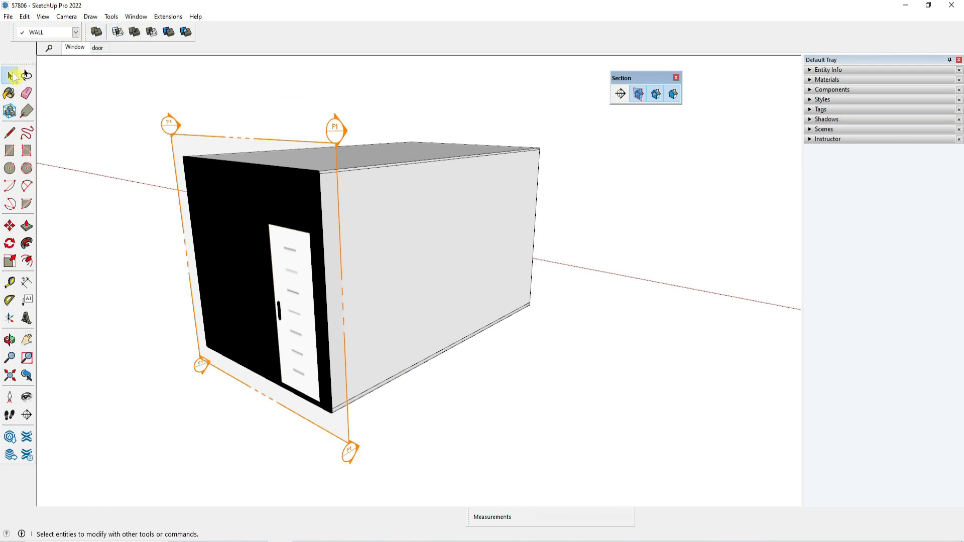
{"action": "left_click", "coordinate": [336, 147]}
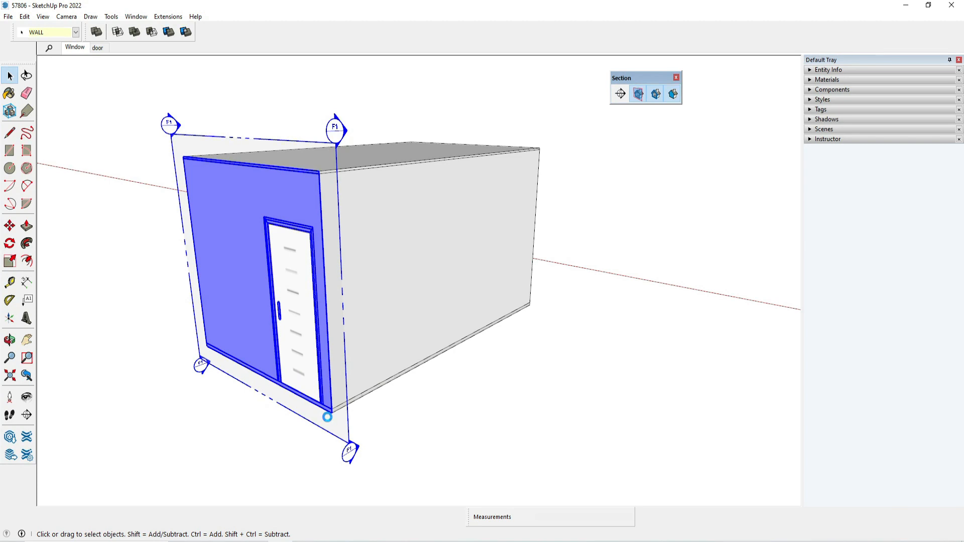
{"action": "key", "text": "m"}
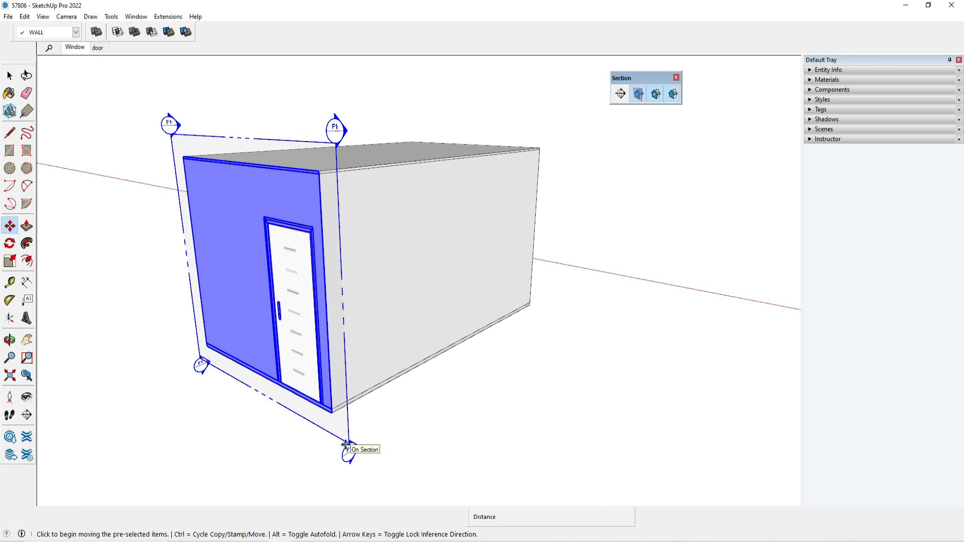
{"action": "left_click", "coordinate": [346, 443]}
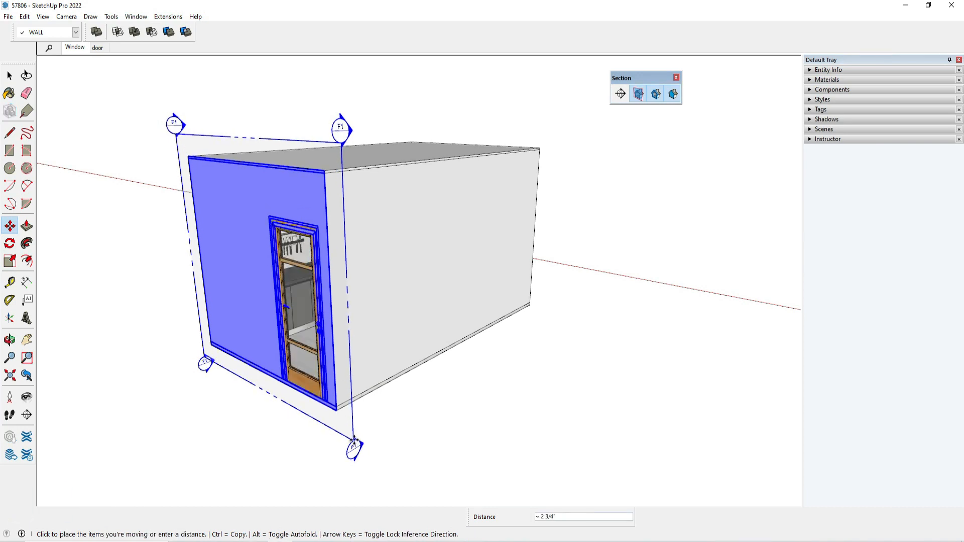
{"action": "middle_click_drag", "start_coordinate": [381, 429], "coordinate": [505, 416]}
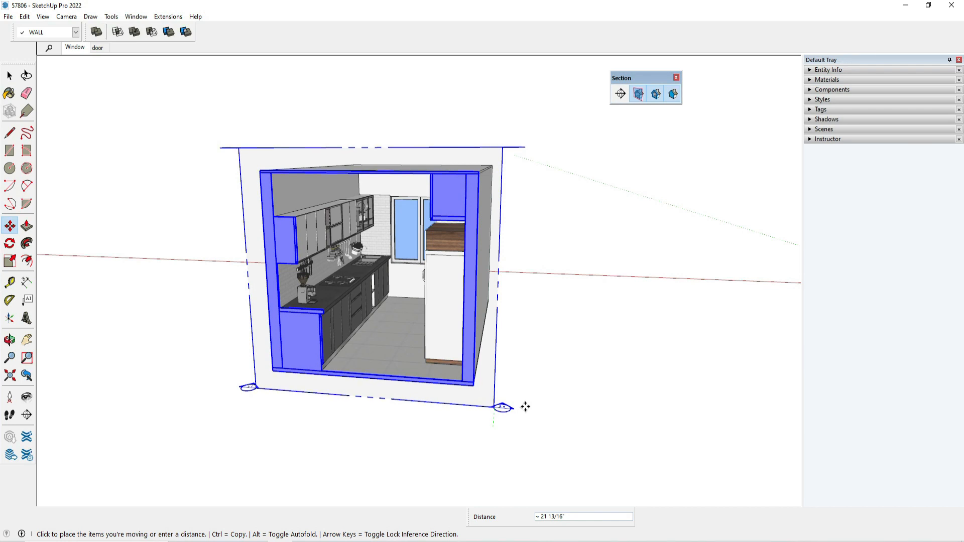
{"action": "left_click", "coordinate": [525, 407]}
Step: Examine the kitchen interior through the front section cut and leave the F1 plane deselected
{"action": "scroll", "coordinate": [334, 351], "scroll_direction": "up", "scroll_amount": 3}
{"action": "middle_click_drag", "start_coordinate": [335, 351], "coordinate": [372, 334]}
{"action": "key", "text": "space"}
{"action": "key", "text": "h"}
{"action": "left_click_drag", "start_coordinate": [371, 236], "coordinate": [360, 274]}
{"action": "left_click", "coordinate": [10, 75]}
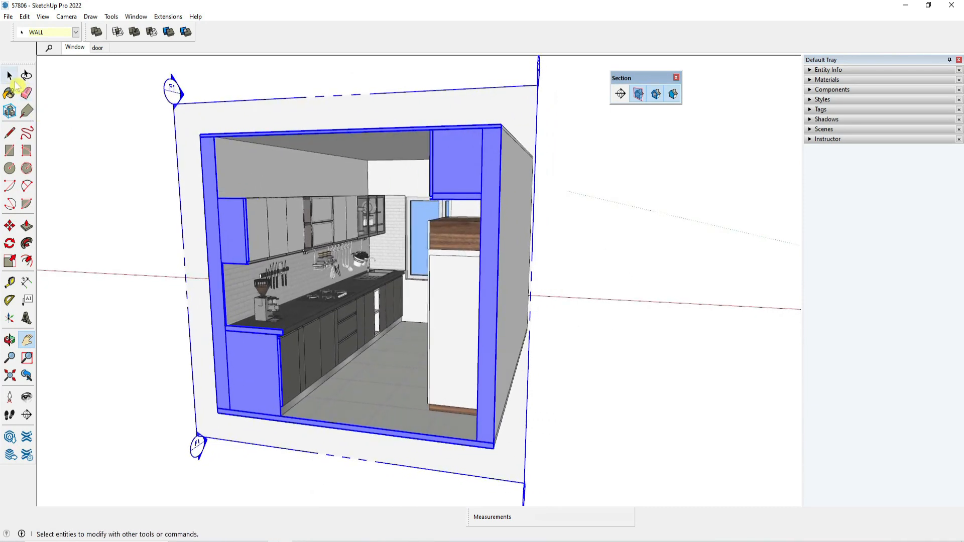
{"action": "left_click", "coordinate": [589, 219]}
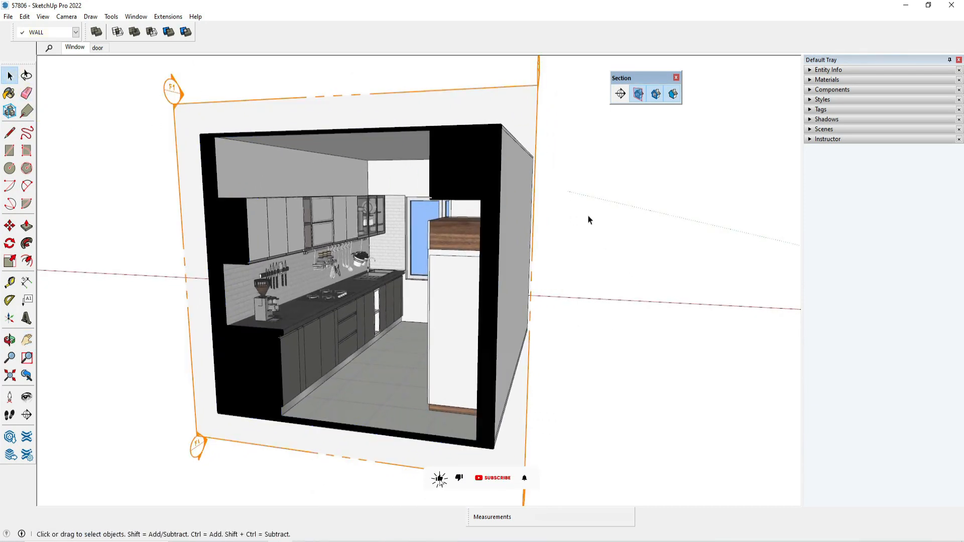
{"action": "left_click", "coordinate": [178, 98]}
{"action": "left_click", "coordinate": [638, 186]}
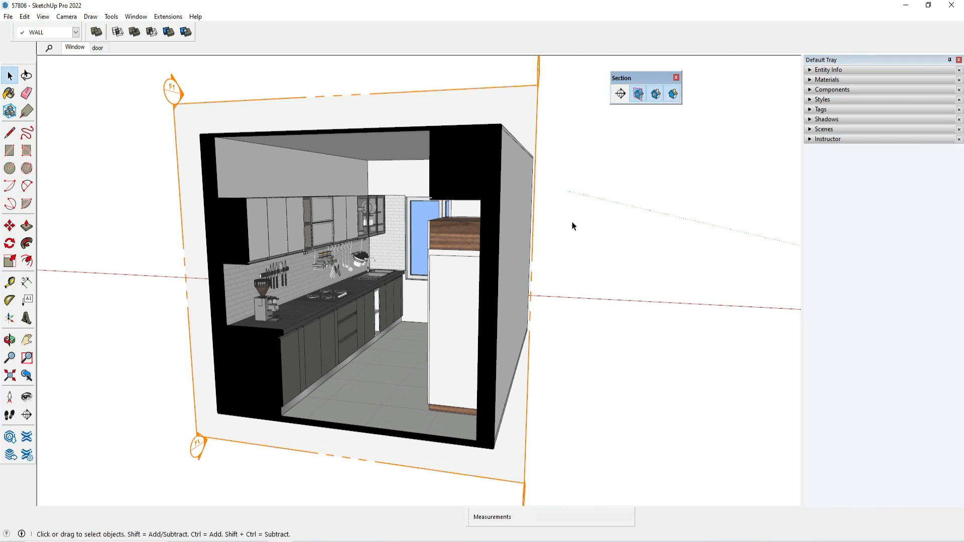
Step: Hide the section planes while leaving the front section cut active
{"action": "left_click", "coordinate": [42, 17]}
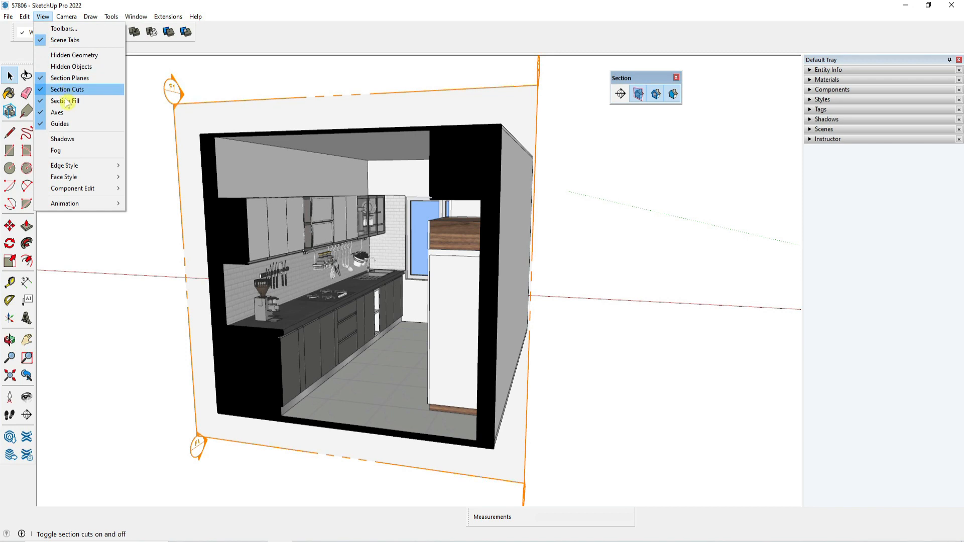
{"action": "left_click", "coordinate": [619, 80]}
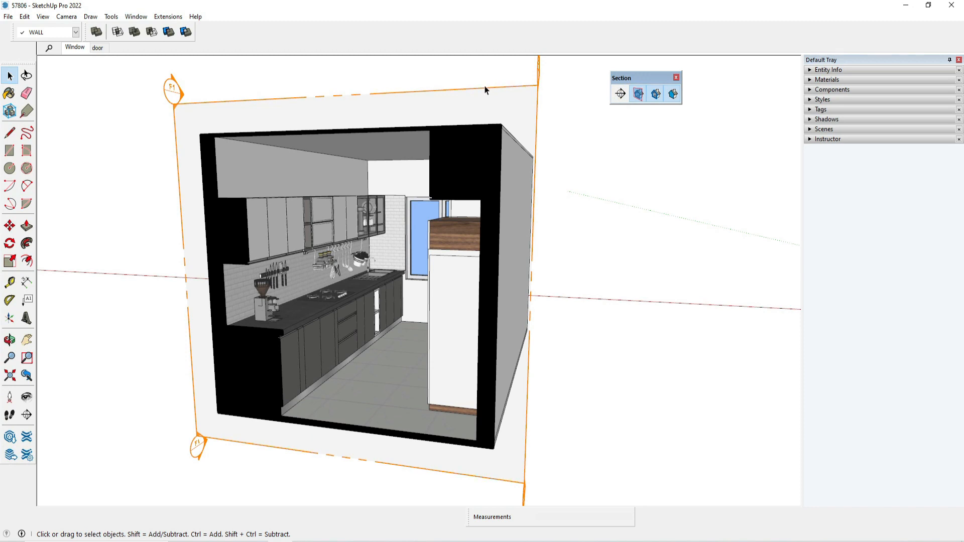
{"action": "left_click", "coordinate": [392, 249]}
{"action": "scroll", "coordinate": [353, 446], "scroll_direction": "up", "scroll_amount": 3}
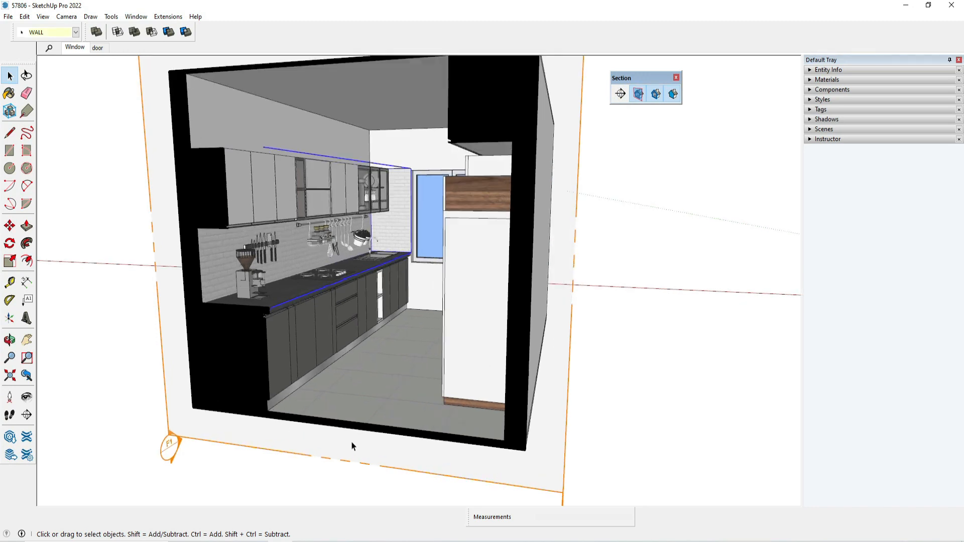
{"action": "scroll", "coordinate": [521, 364], "scroll_direction": "down", "scroll_amount": 3}
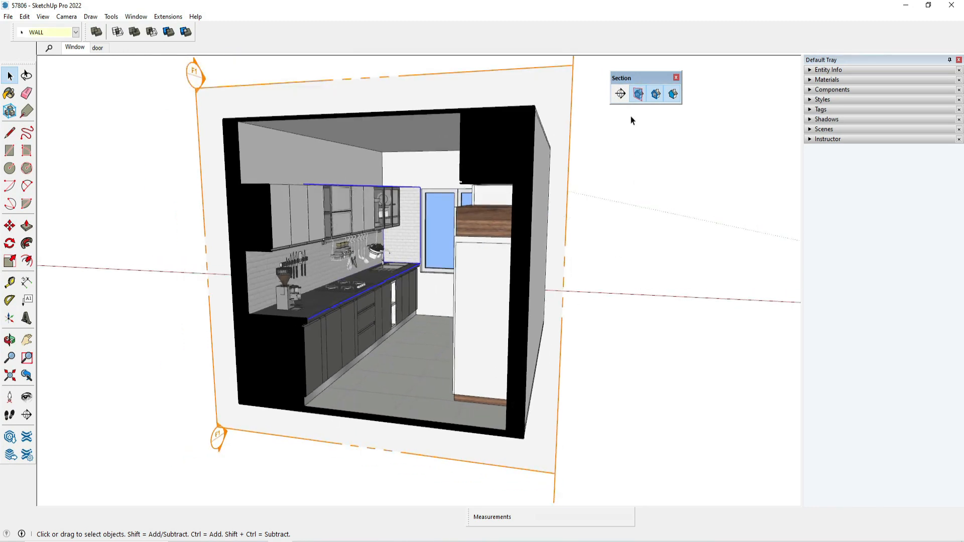
{"action": "left_click", "coordinate": [638, 94]}
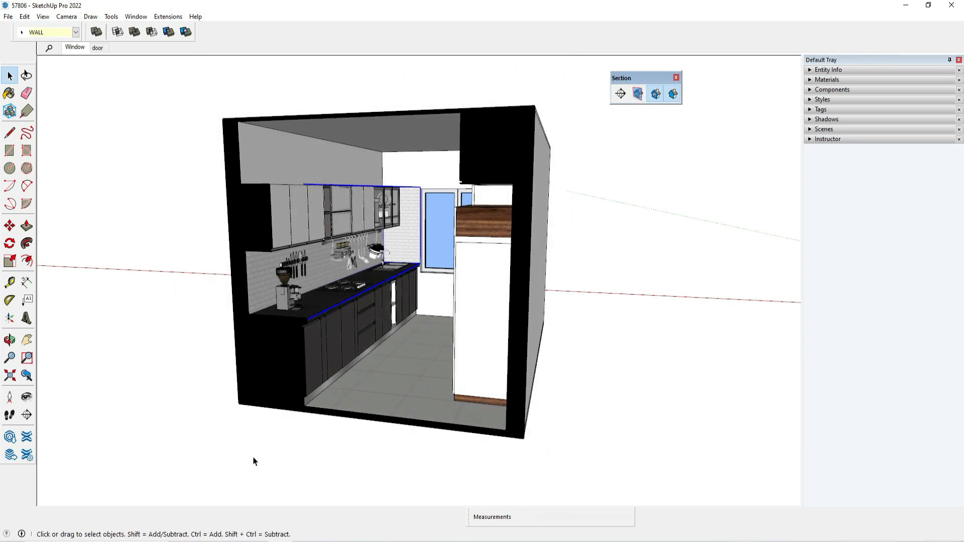
Step: Examine the kitchen interior and the cut room with the section plane display turned off
{"action": "scroll", "coordinate": [358, 229], "scroll_direction": "up", "scroll_amount": 8}
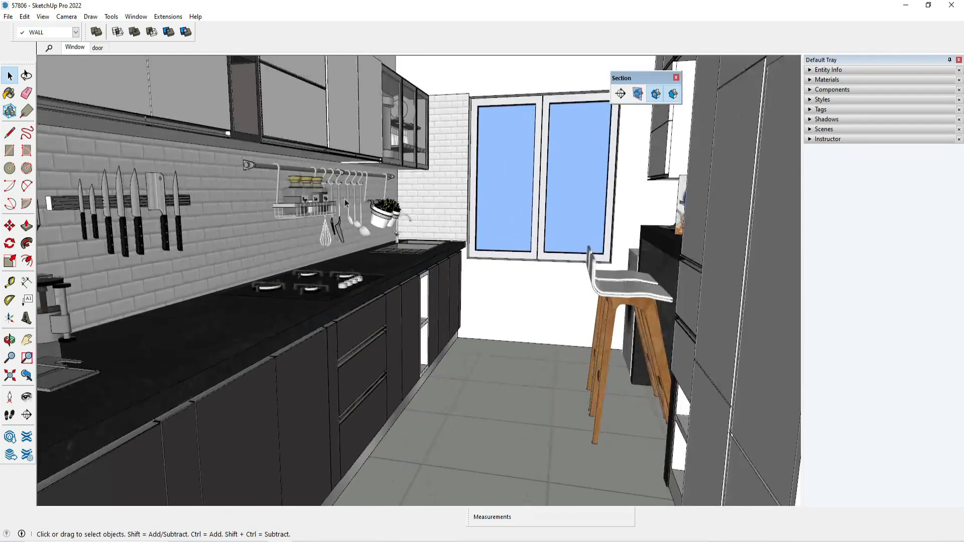
{"action": "left_click", "coordinate": [349, 150]}
{"action": "scroll", "coordinate": [391, 278], "scroll_direction": "down", "scroll_amount": 5}
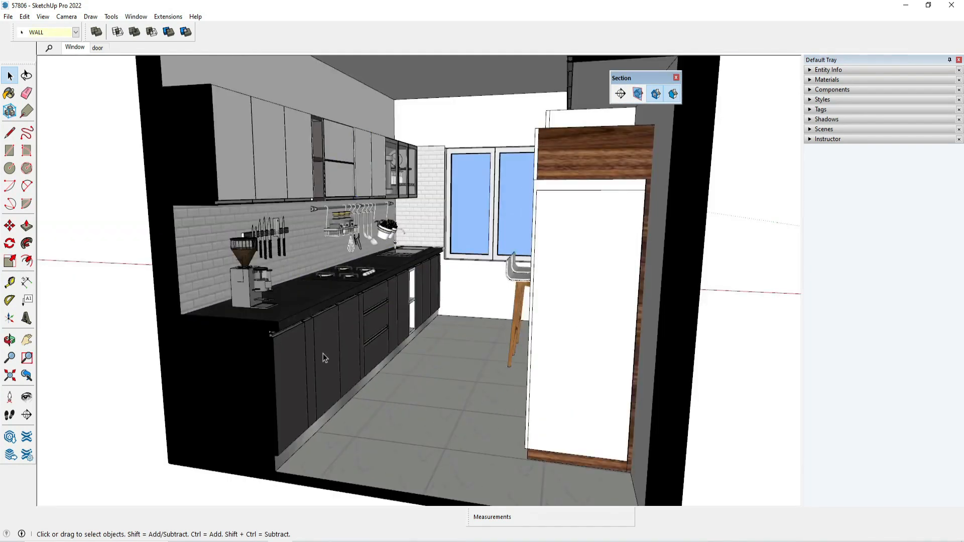
{"action": "middle_click_drag", "start_coordinate": [323, 354], "coordinate": [396, 306]}
{"action": "scroll", "coordinate": [417, 318], "scroll_direction": "down", "scroll_amount": 3}
{"action": "middle_click_drag", "start_coordinate": [378, 347], "coordinate": [393, 305], "text": "shift"}
{"action": "scroll", "coordinate": [393, 305], "scroll_direction": "up", "scroll_amount": 2}
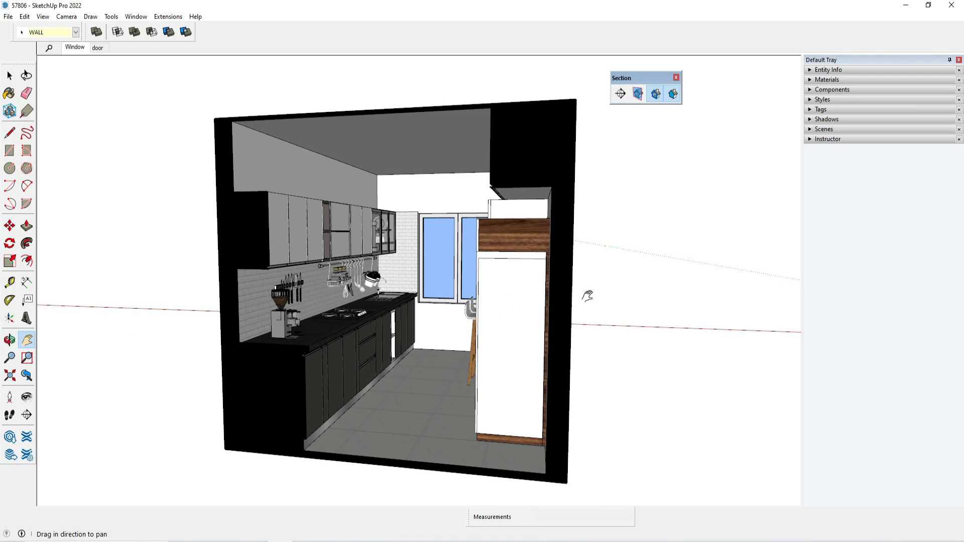
{"action": "middle_click_drag", "start_coordinate": [588, 296], "coordinate": [395, 301]}
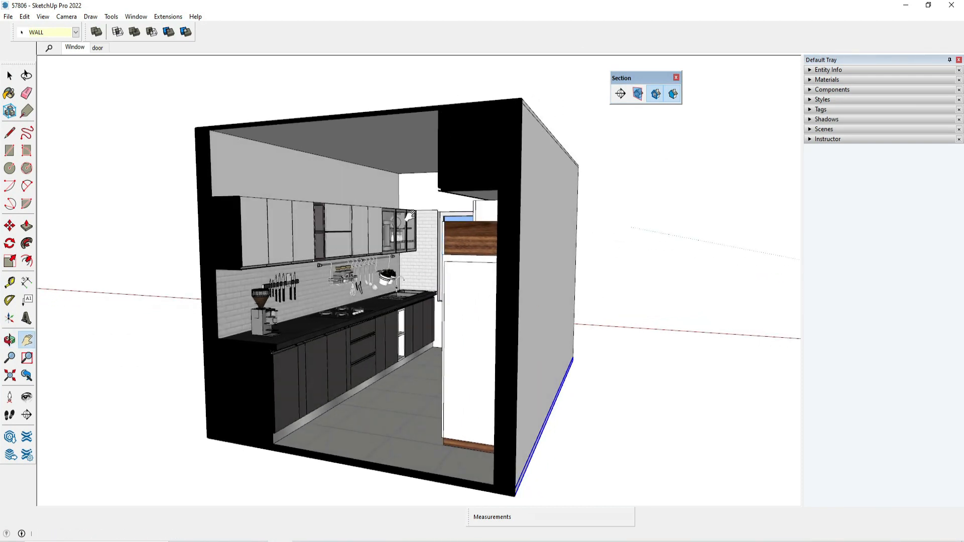
Step: Turn off the section cuts and display the section planes again
{"action": "left_click", "coordinate": [656, 97]}
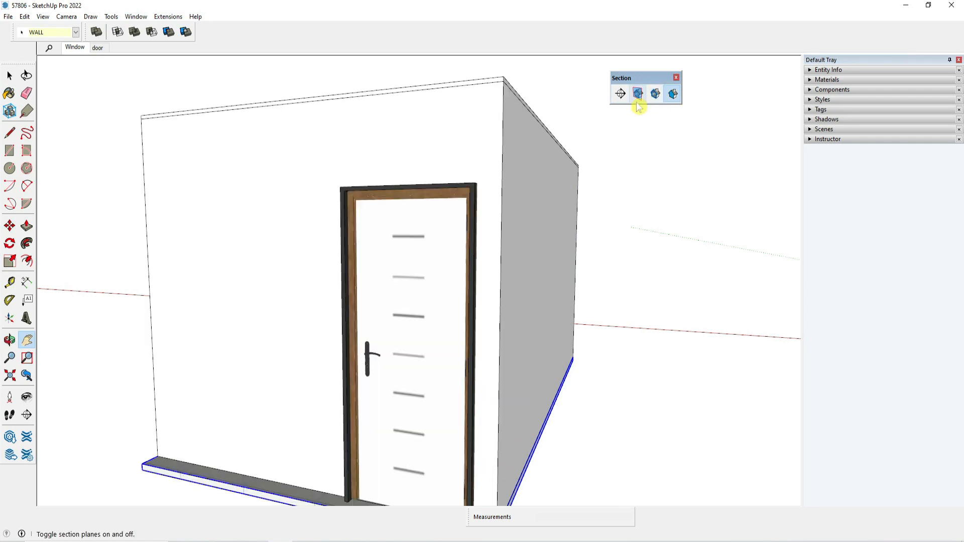
{"action": "scroll", "coordinate": [437, 311], "scroll_direction": "down", "scroll_amount": 2}
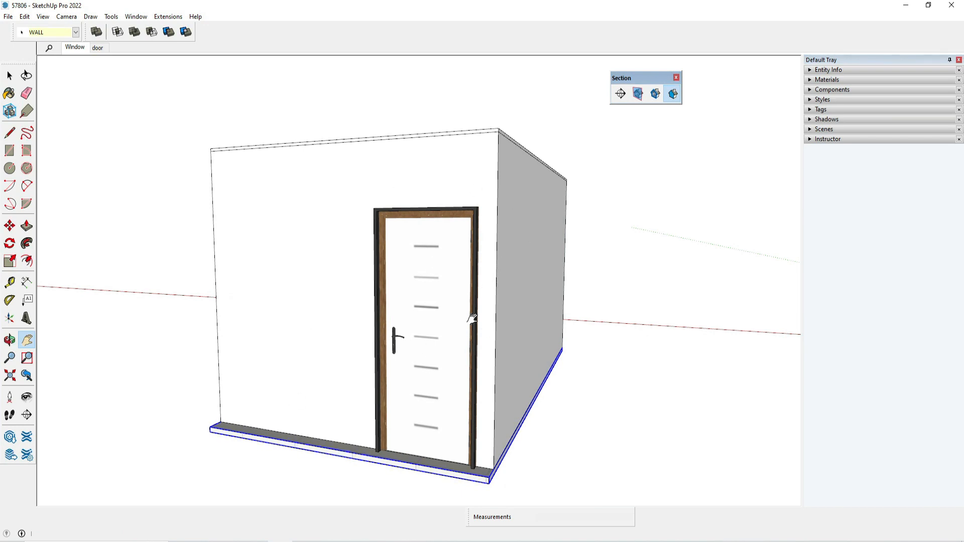
{"action": "left_click", "coordinate": [638, 94]}
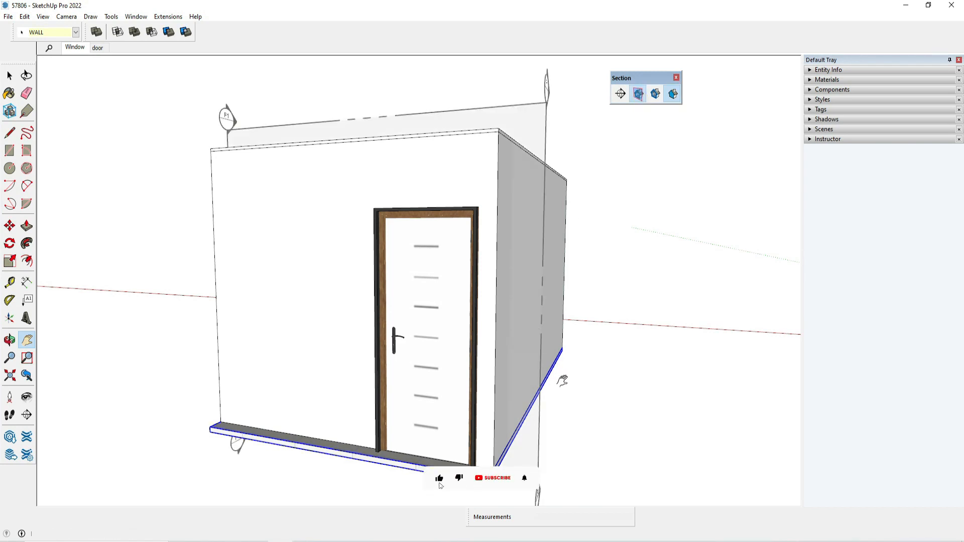
Step: Make the F1 section plane the active cut again and leave it deselected
{"action": "middle_click_drag", "start_coordinate": [563, 379], "coordinate": [395, 439]}
{"action": "scroll", "coordinate": [374, 468], "scroll_direction": "up", "scroll_amount": 3}
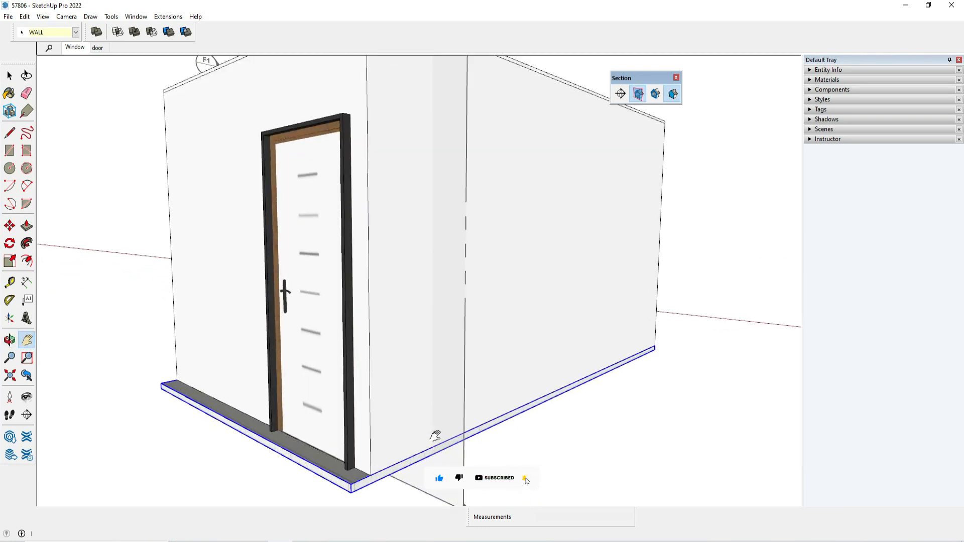
{"action": "scroll", "coordinate": [477, 261], "scroll_direction": "down", "scroll_amount": 1}
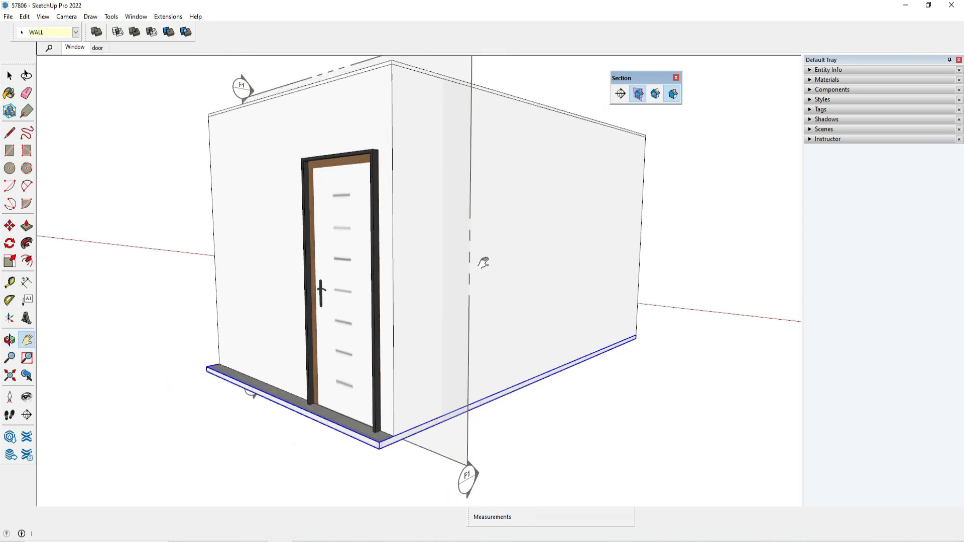
{"action": "scroll", "coordinate": [497, 251], "scroll_direction": "down", "scroll_amount": 1}
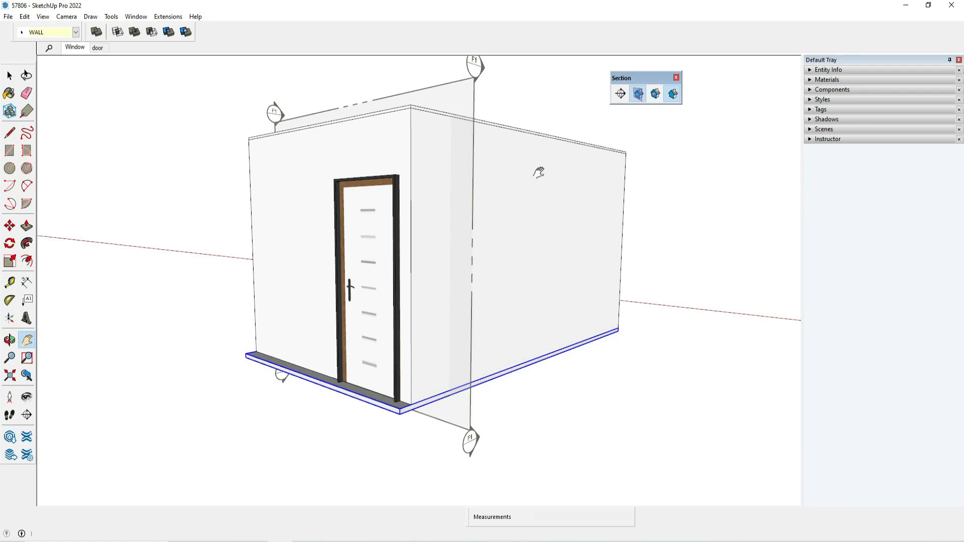
{"action": "scroll", "coordinate": [492, 213], "scroll_direction": "up", "scroll_amount": 1}
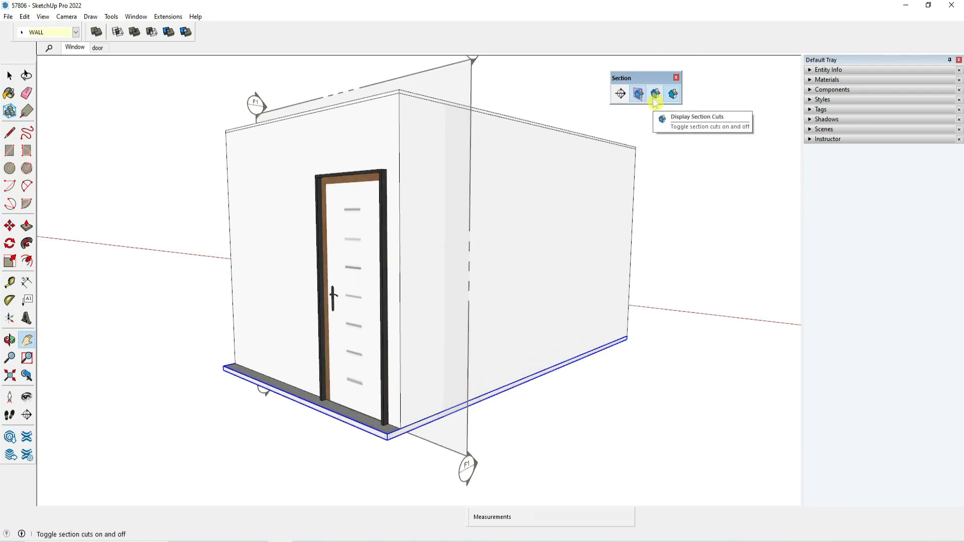
{"action": "middle_click_drag", "start_coordinate": [520, 143], "coordinate": [557, 136]}
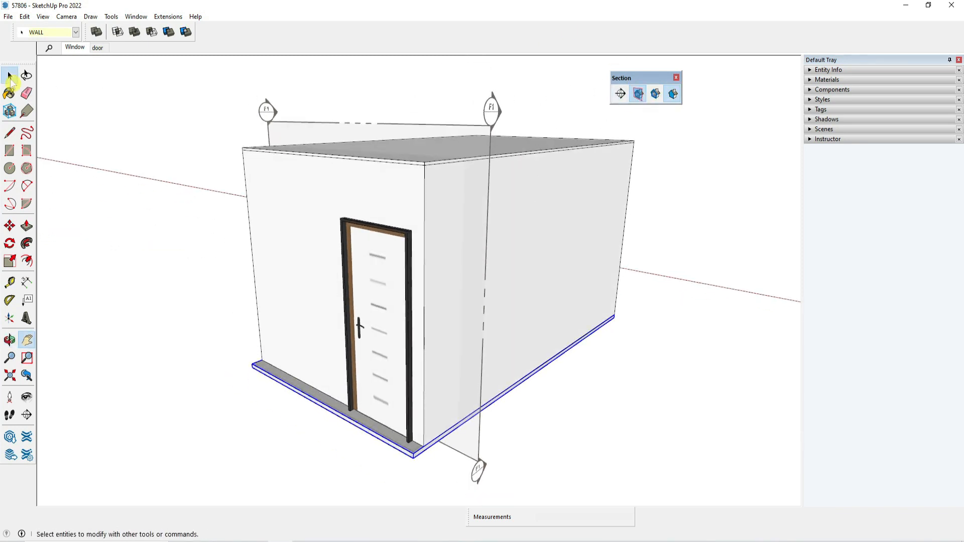
{"action": "left_click", "coordinate": [10, 75]}
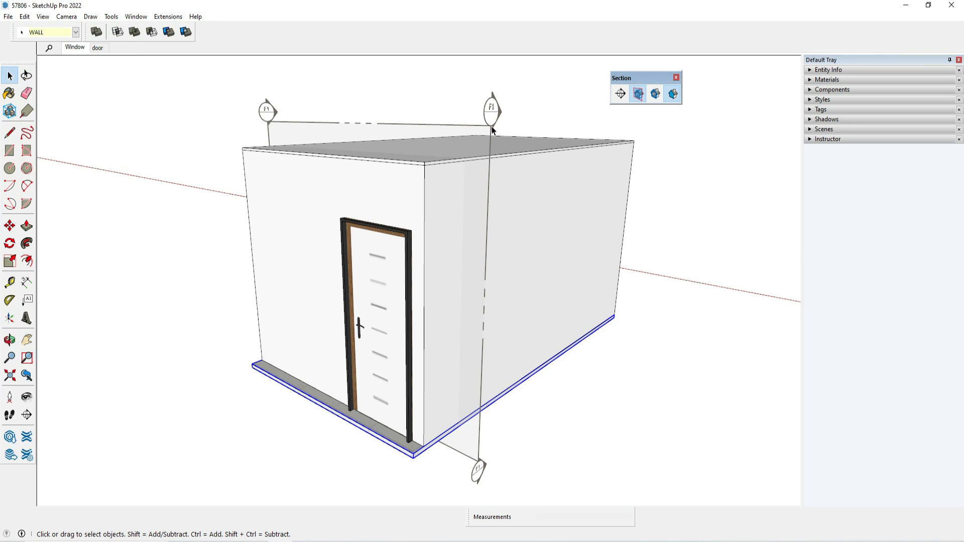
{"action": "left_click", "coordinate": [492, 130]}
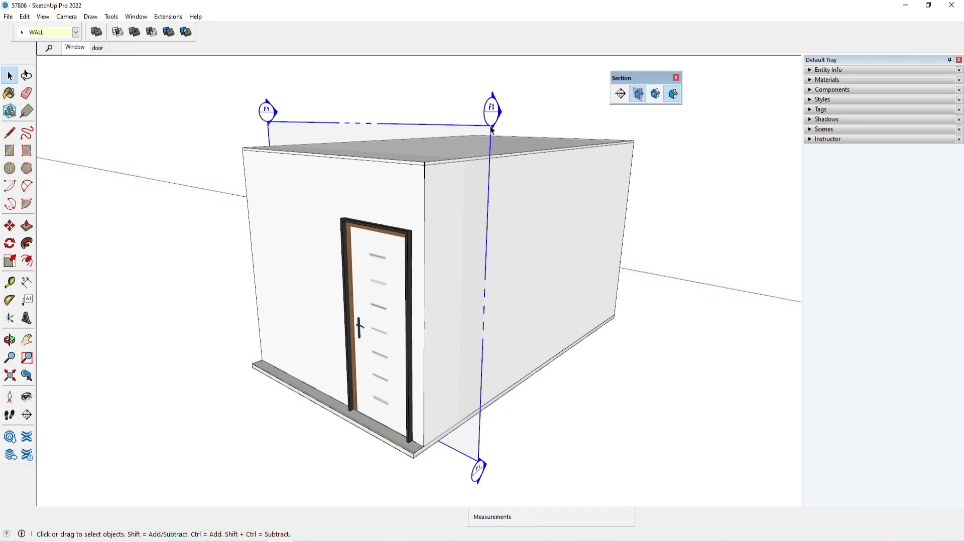
{"action": "right_click", "coordinate": [491, 129]}
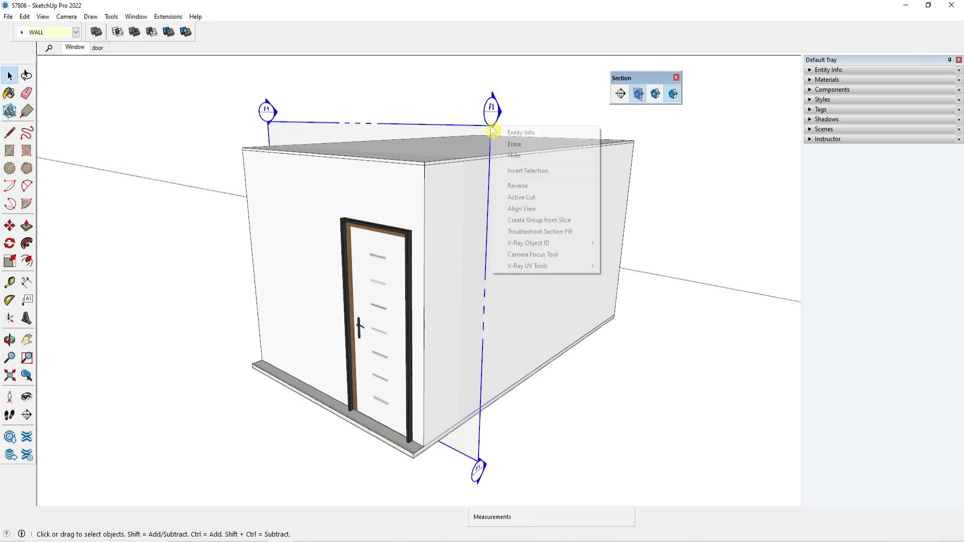
{"action": "left_click", "coordinate": [521, 197]}
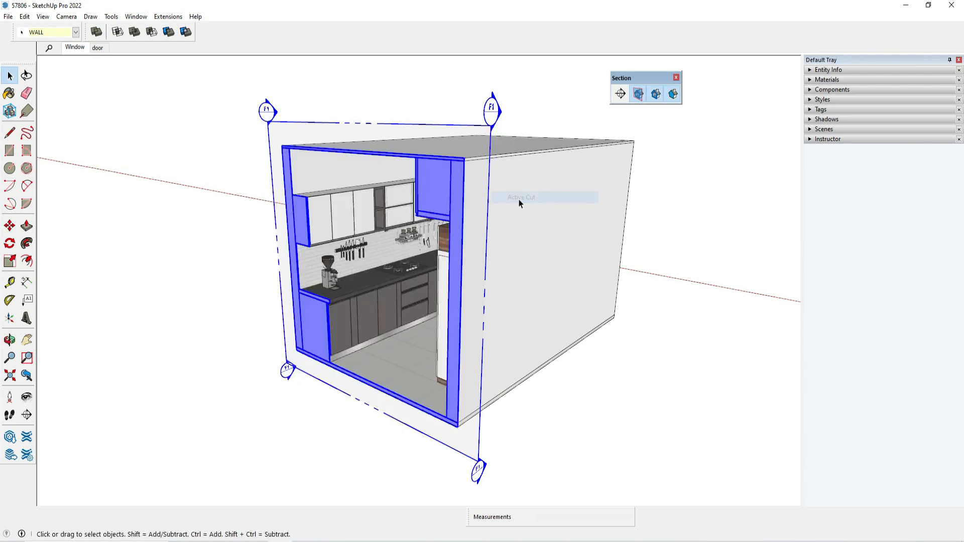
{"action": "left_click", "coordinate": [549, 368]}
{"action": "middle_click_drag", "start_coordinate": [550, 368], "coordinate": [176, 346]}
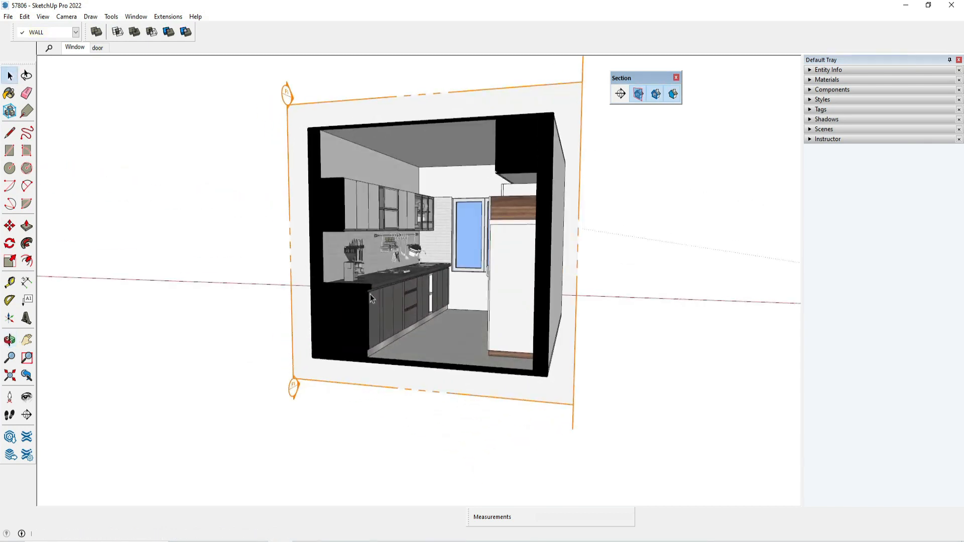
Step: Turn the section cuts off to view the closed room, and turn them back on
{"action": "left_click", "coordinate": [656, 95]}
{"action": "middle_click_drag", "start_coordinate": [577, 226], "coordinate": [525, 136]}
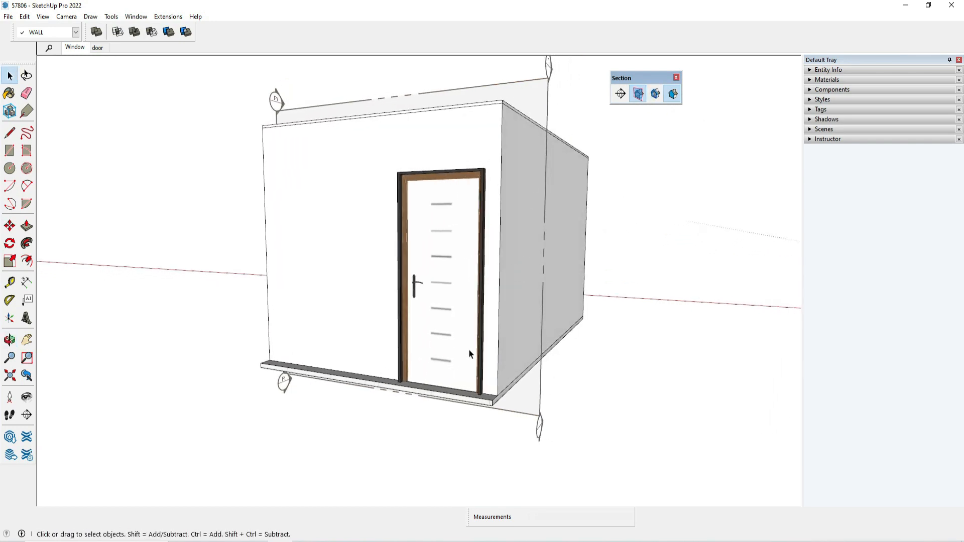
{"action": "middle_click_drag", "start_coordinate": [469, 353], "coordinate": [429, 380]}
{"action": "left_click", "coordinate": [655, 94]}
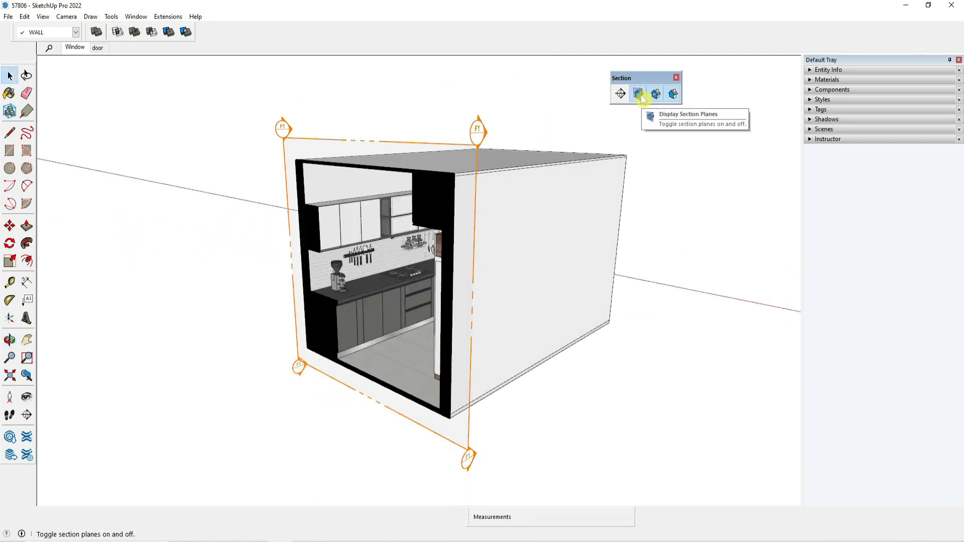
Step: Hide the F1 section plane and bring the open kitchen interior closer
{"action": "left_click", "coordinate": [642, 99]}
{"action": "scroll", "coordinate": [377, 272], "scroll_direction": "up", "scroll_amount": 5}
{"action": "middle_click_drag", "start_coordinate": [378, 273], "coordinate": [474, 248]}
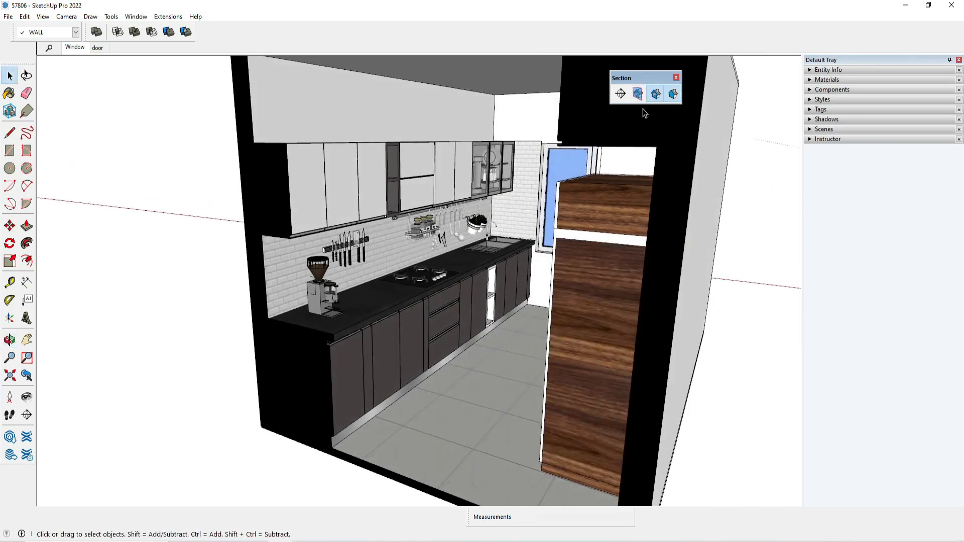
Step: Turn off the section fill and examine the hollow walls and cabinets along the front cut
{"action": "left_click", "coordinate": [673, 94]}
{"action": "scroll", "coordinate": [411, 291], "scroll_direction": "down", "scroll_amount": 3}
{"action": "middle_click_drag", "start_coordinate": [411, 291], "coordinate": [577, 330]}
{"action": "scroll", "coordinate": [560, 425], "scroll_direction": "up", "scroll_amount": 5}
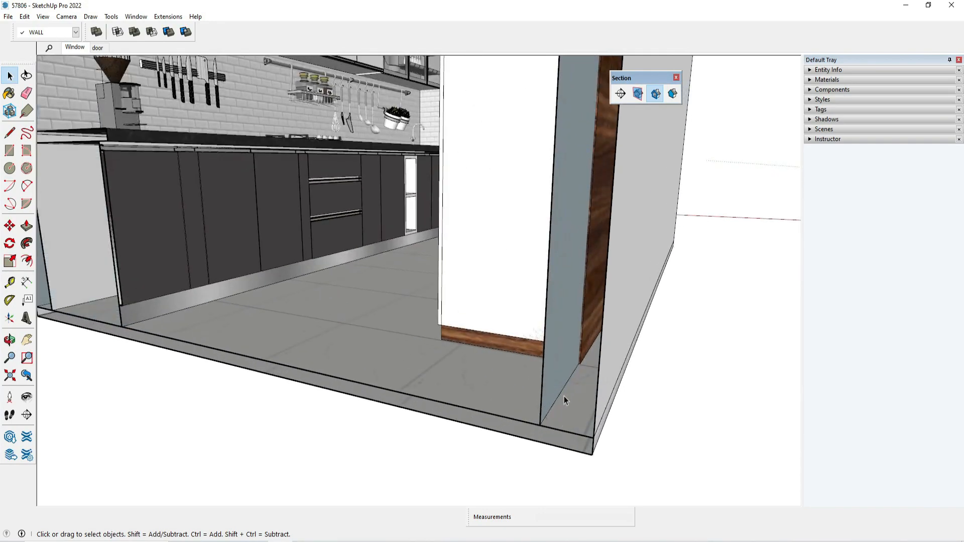
{"action": "middle_click_drag", "start_coordinate": [565, 396], "coordinate": [604, 358]}
{"action": "middle_click_drag", "start_coordinate": [612, 300], "coordinate": [232, 245]}
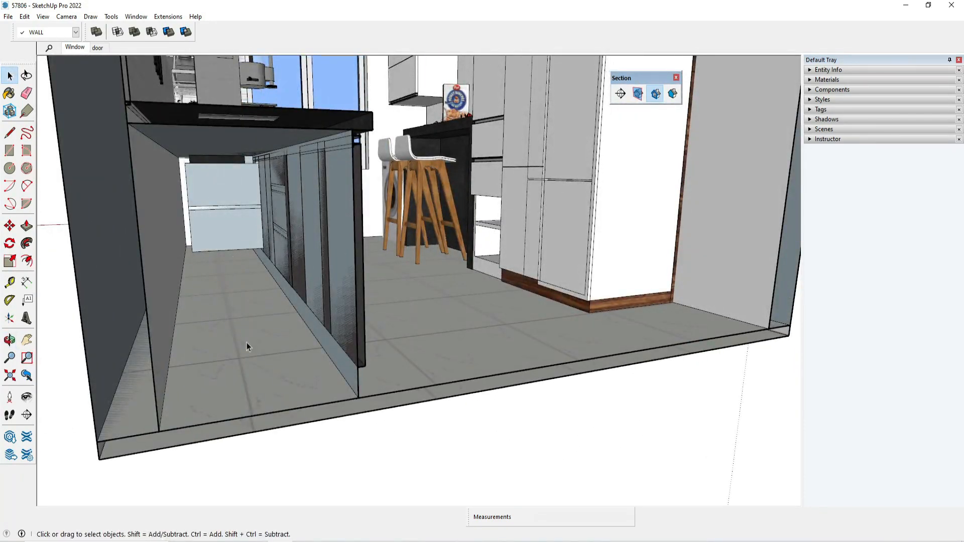
{"action": "scroll", "coordinate": [246, 343], "scroll_direction": "down", "scroll_amount": 8}
{"action": "middle_click_drag", "start_coordinate": [233, 400], "coordinate": [301, 184]}
{"action": "scroll", "coordinate": [246, 211], "scroll_direction": "up", "scroll_amount": 2}
{"action": "middle_click_drag", "start_coordinate": [246, 211], "coordinate": [352, 251], "text": "shift"}
{"action": "scroll", "coordinate": [351, 251], "scroll_direction": "up", "scroll_amount": 2}
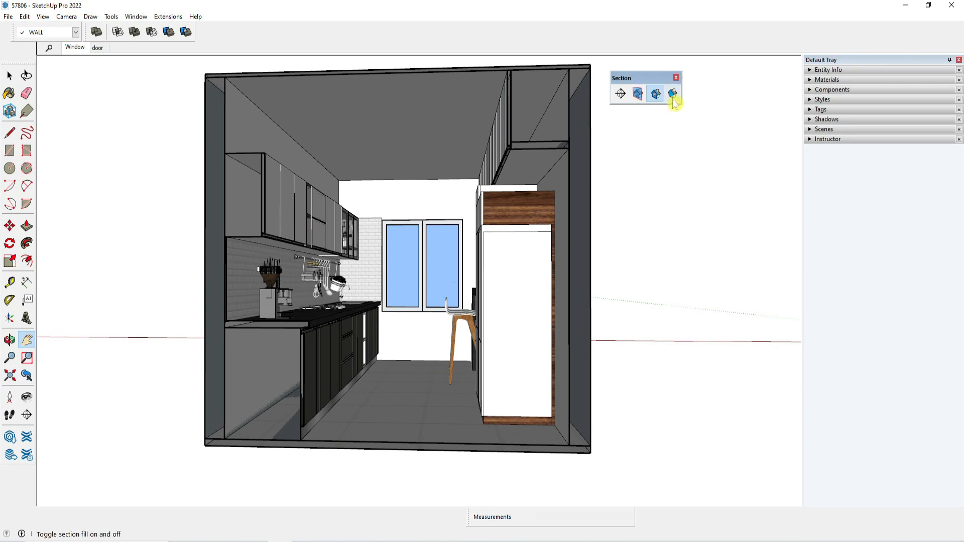
Step: Turn the section fill back on and examine the filled cut and kitchen interior
{"action": "left_click", "coordinate": [674, 95]}
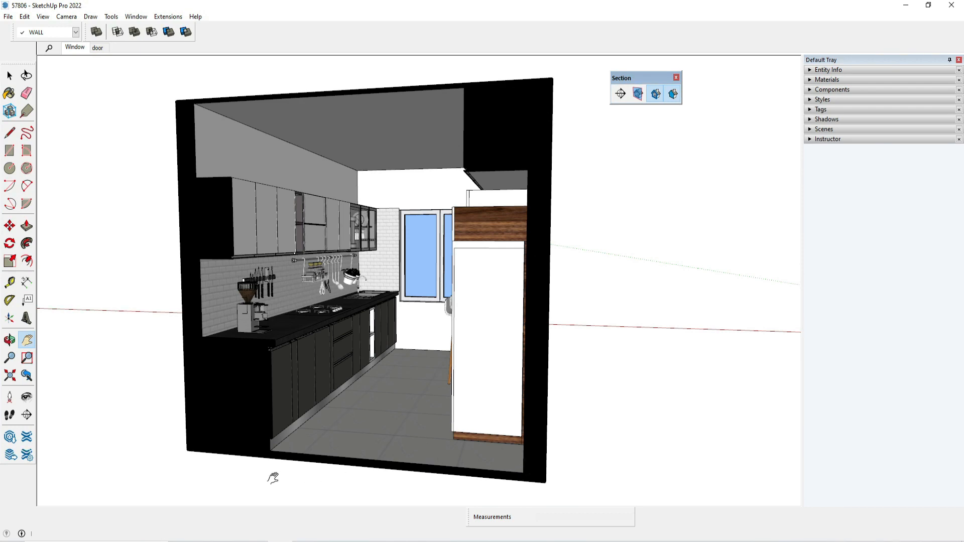
{"action": "middle_click_drag", "start_coordinate": [517, 196], "coordinate": [270, 250]}
{"action": "scroll", "coordinate": [270, 251], "scroll_direction": "up", "scroll_amount": 1}
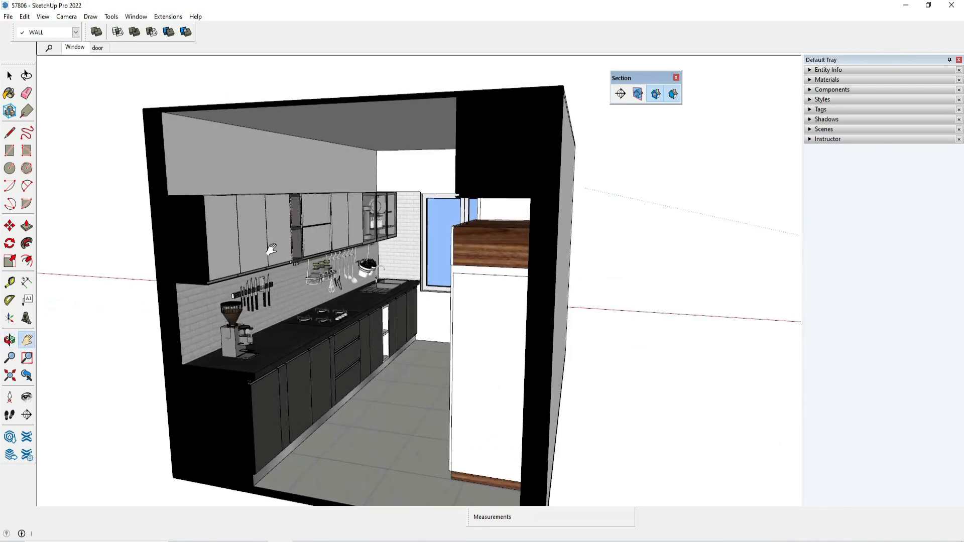
{"action": "scroll", "coordinate": [476, 202], "scroll_direction": "up", "scroll_amount": 2}
{"action": "scroll", "coordinate": [492, 215], "scroll_direction": "down", "scroll_amount": 2}
{"action": "middle_click_drag", "start_coordinate": [351, 291], "coordinate": [401, 298]}
{"action": "scroll", "coordinate": [446, 302], "scroll_direction": "up", "scroll_amount": 6}
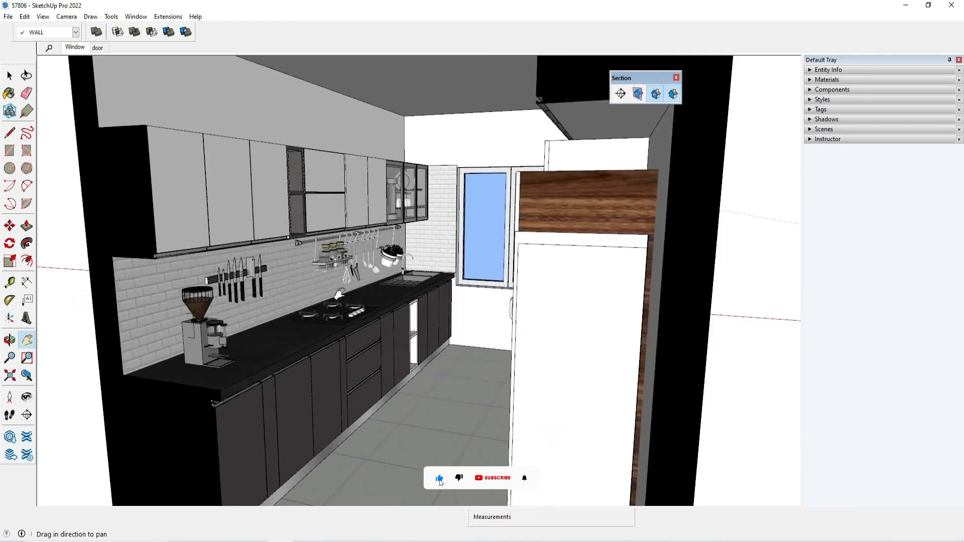
{"action": "scroll", "coordinate": [508, 221], "scroll_direction": "down", "scroll_amount": 8}
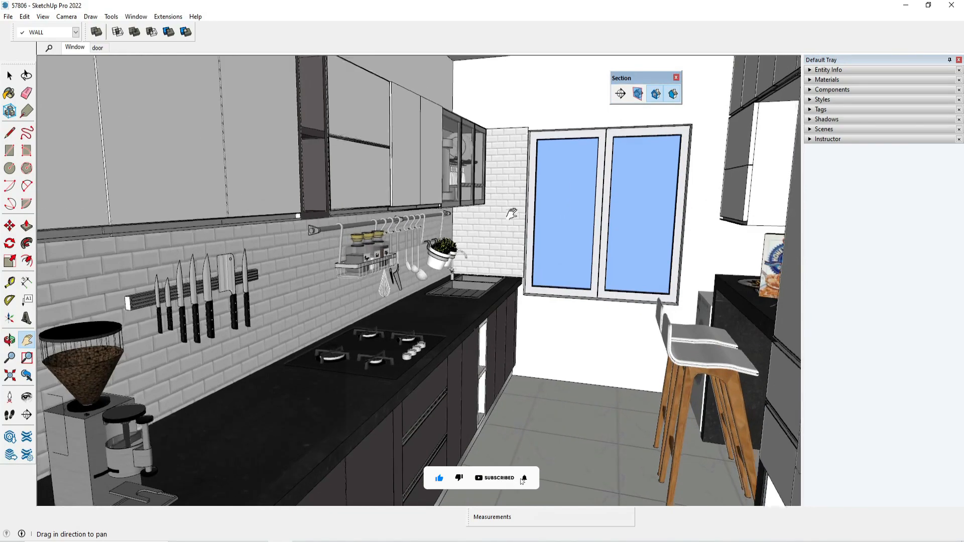
{"action": "scroll", "coordinate": [489, 249], "scroll_direction": "up", "scroll_amount": 5}
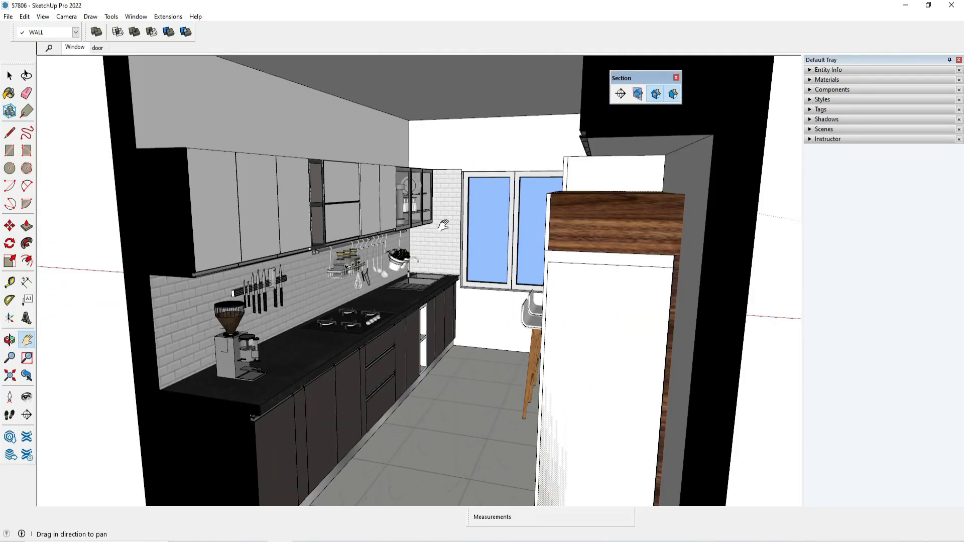
{"action": "middle_click_drag", "start_coordinate": [440, 225], "coordinate": [441, 187]}
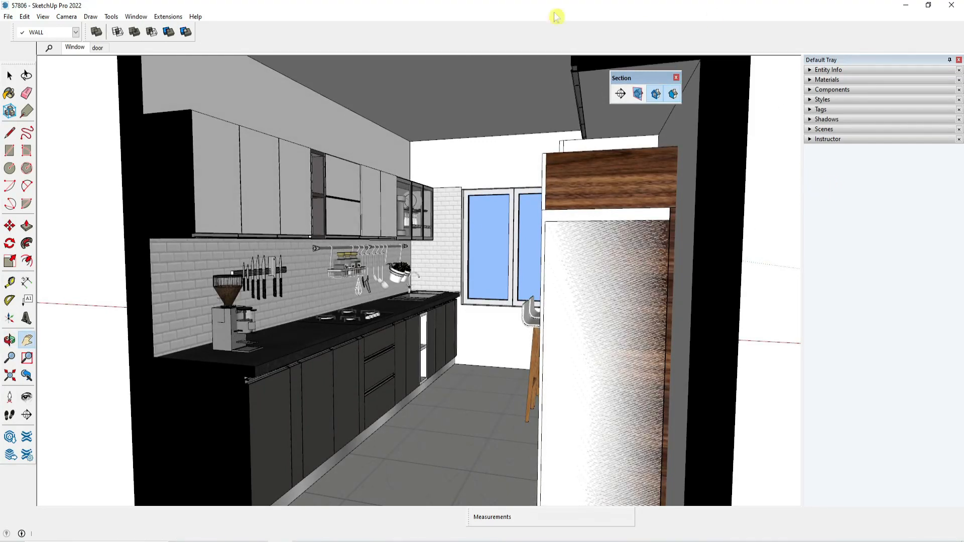
Step: Display the F1 section plane around the cut kitchen again
{"action": "left_click", "coordinate": [638, 94]}
{"action": "scroll", "coordinate": [573, 258], "scroll_direction": "down", "scroll_amount": 10}
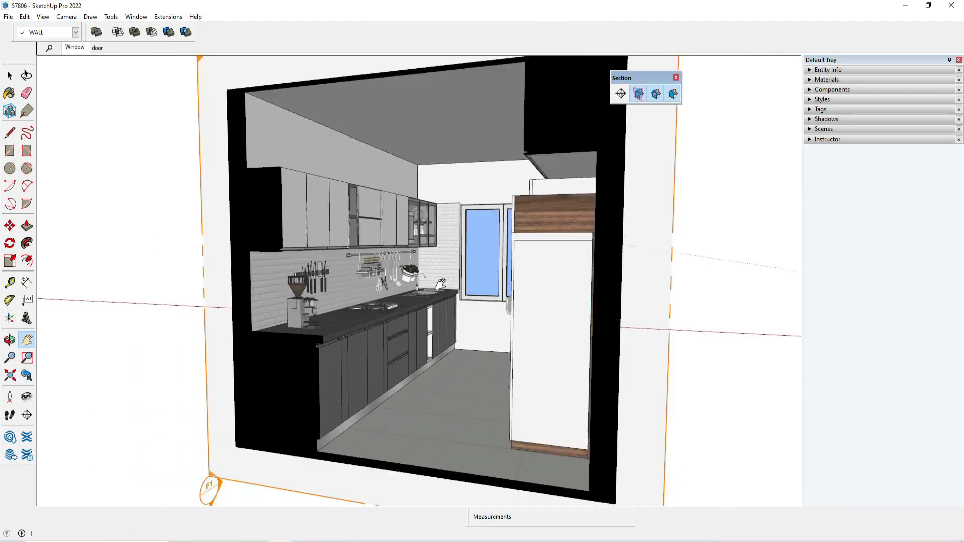
Step: Delete the F1 section plane from the front of the kitchen room
{"action": "middle_click_drag", "start_coordinate": [578, 255], "coordinate": [554, 271]}
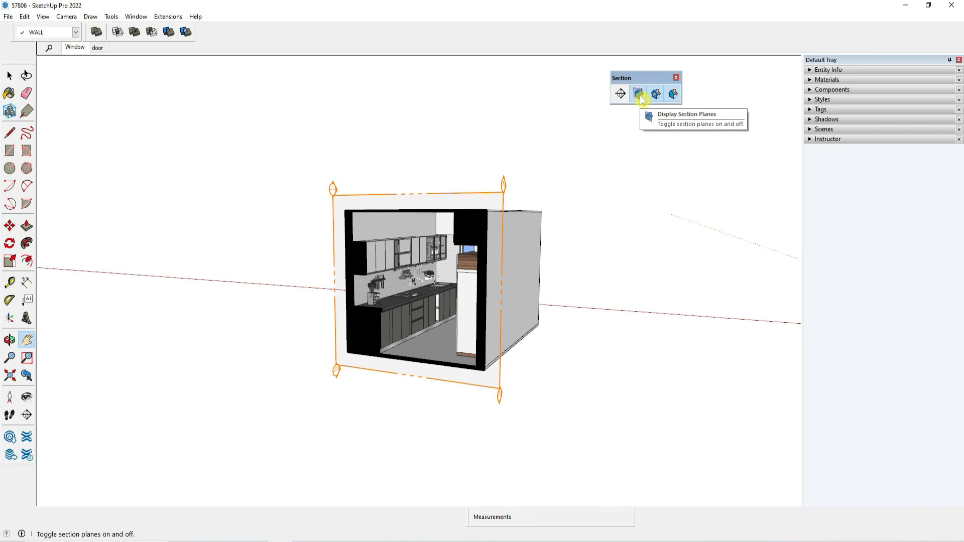
{"action": "scroll", "coordinate": [409, 208], "scroll_direction": "up", "scroll_amount": 4}
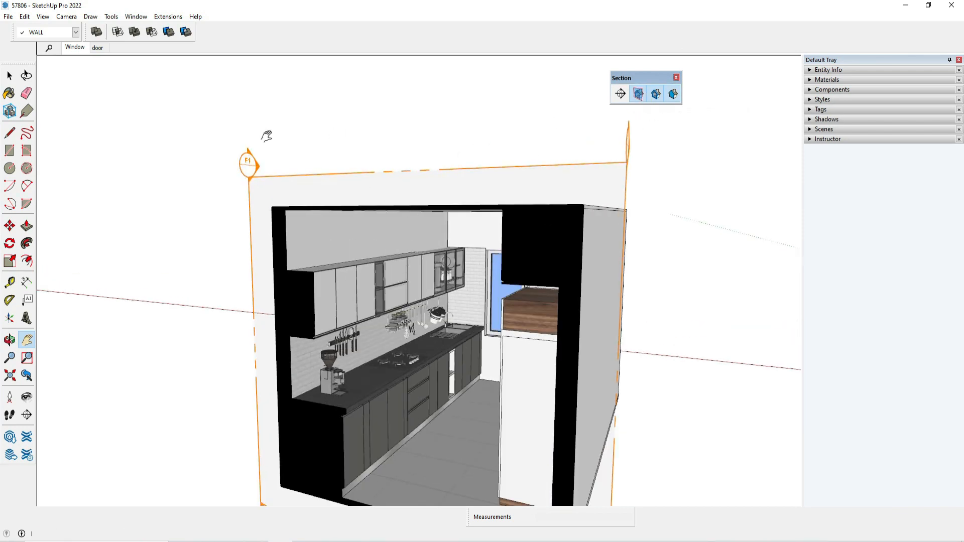
{"action": "left_click", "coordinate": [9, 75]}
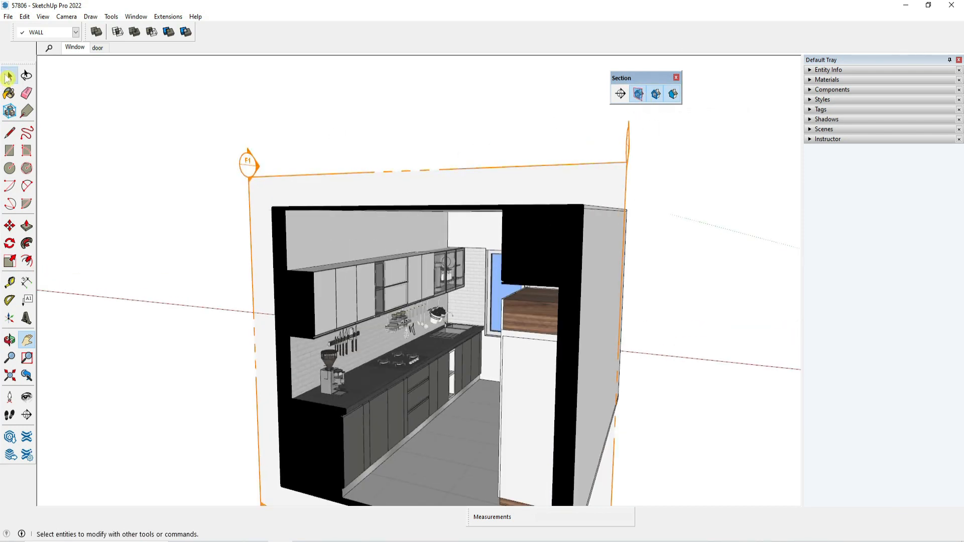
{"action": "left_click", "coordinate": [438, 173]}
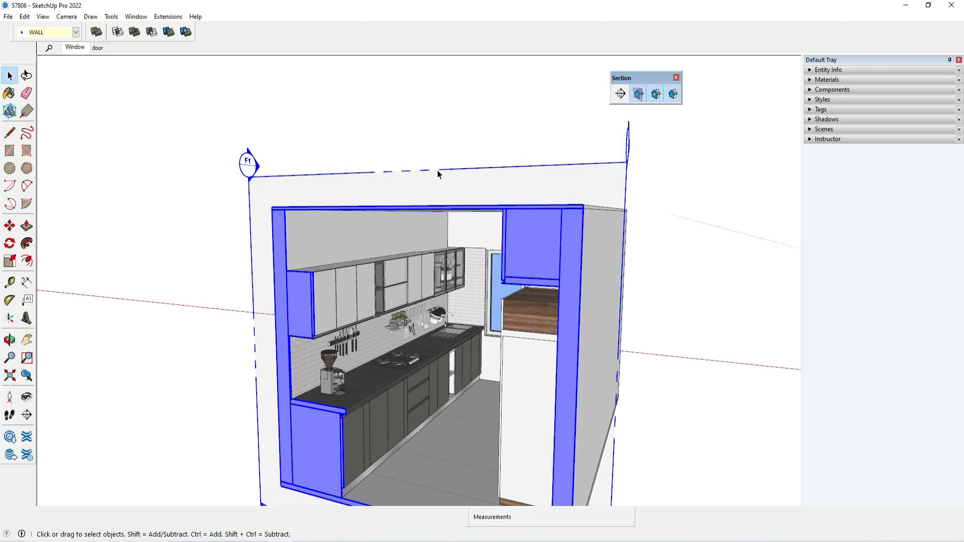
{"action": "key", "text": "Delete"}
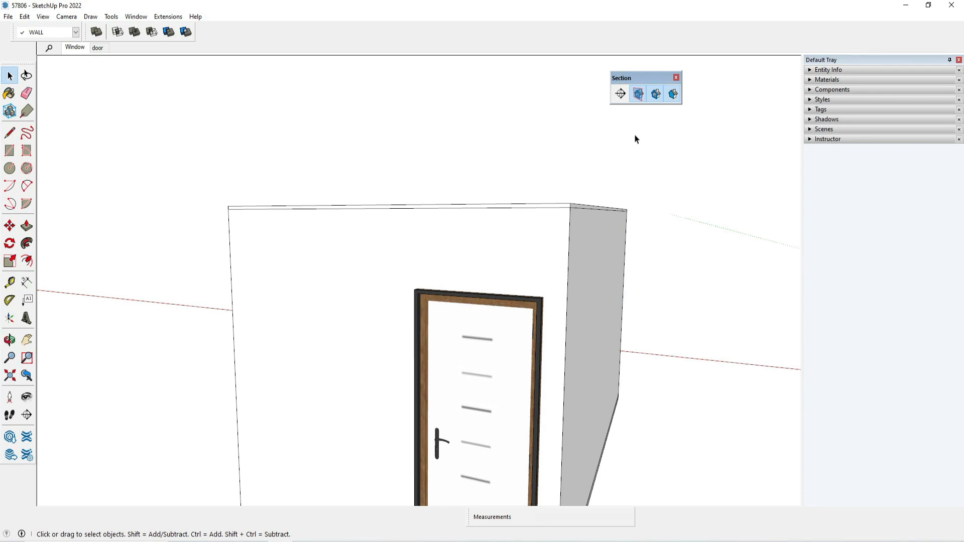
Step: Place a section plane on the room's long side wall with the name Section 2 and symbol 2
{"action": "left_click", "coordinate": [616, 99]}
{"action": "middle_click_drag", "start_coordinate": [588, 282], "coordinate": [368, 278]}
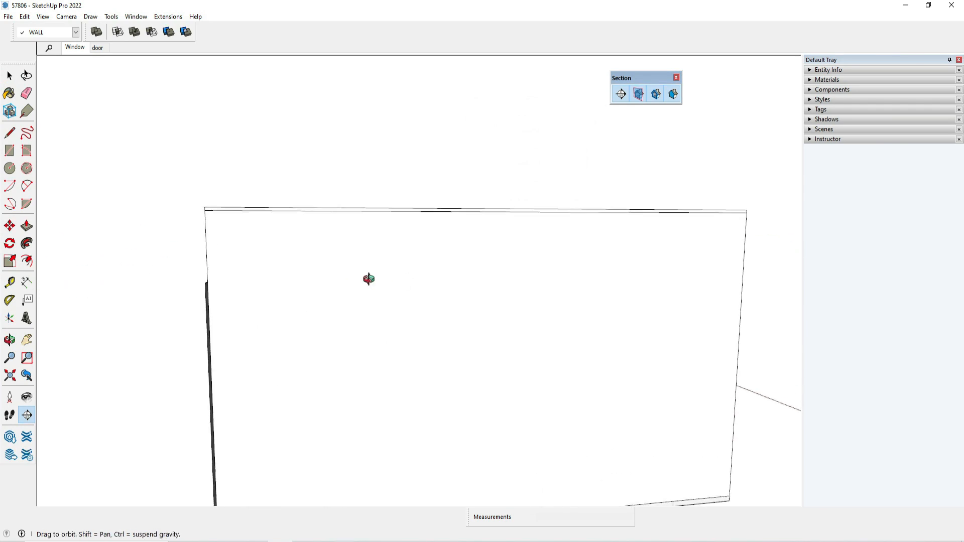
{"action": "left_click", "coordinate": [422, 315]}
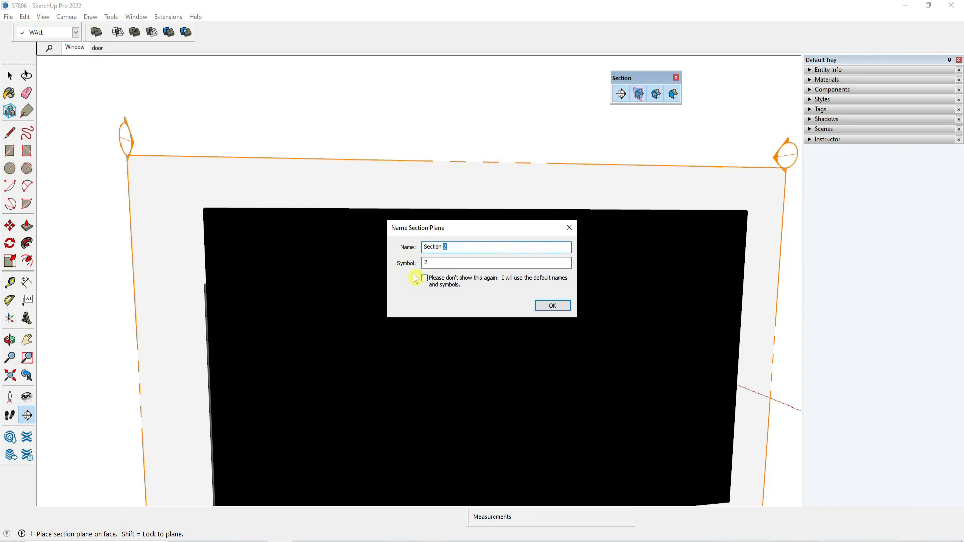
{"action": "left_click", "coordinate": [552, 308]}
Step: Move the Section 2 plane about 19 3/4" inward from the long side wall
{"action": "scroll", "coordinate": [515, 311], "scroll_direction": "down", "scroll_amount": 5}
{"action": "middle_click_drag", "start_coordinate": [514, 311], "coordinate": [361, 491]}
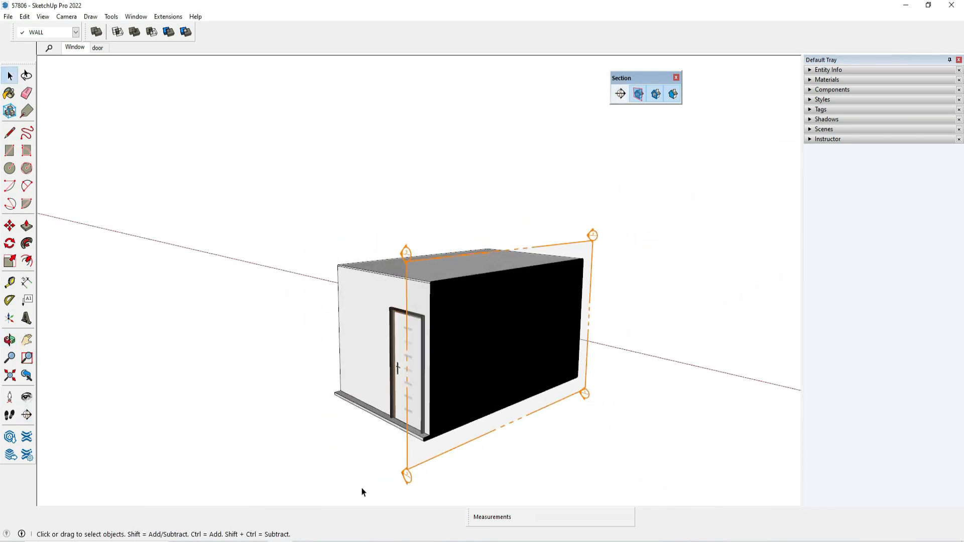
{"action": "left_click", "coordinate": [410, 475]}
{"action": "key", "text": "m"}
{"action": "left_click", "coordinate": [407, 471]}
{"action": "left_click", "coordinate": [389, 466]}
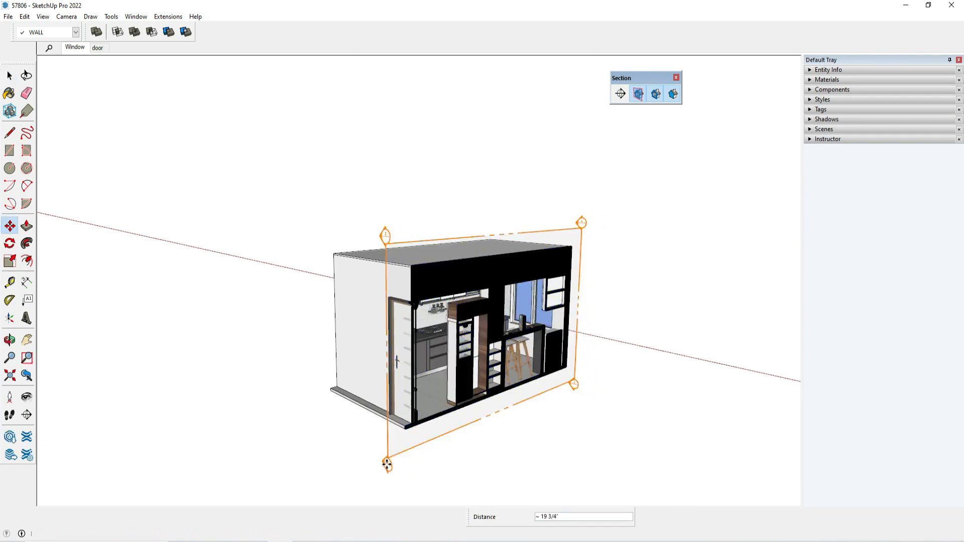
{"action": "key", "text": "space"}
Step: Move the Section 2 plane about 21" deeper into the room to expose the kitchen counter wall
{"action": "left_click", "coordinate": [391, 460]}
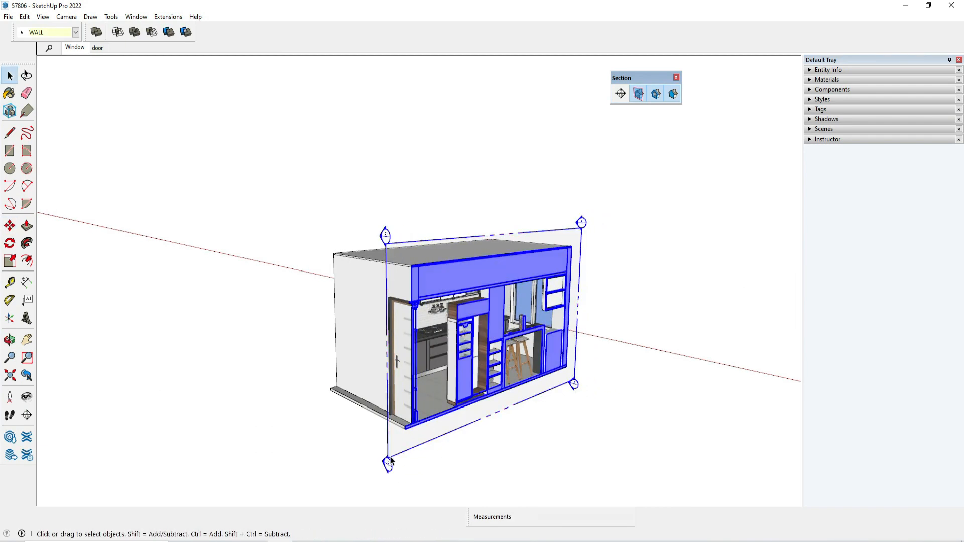
{"action": "key", "text": "m"}
{"action": "left_click", "coordinate": [391, 460]}
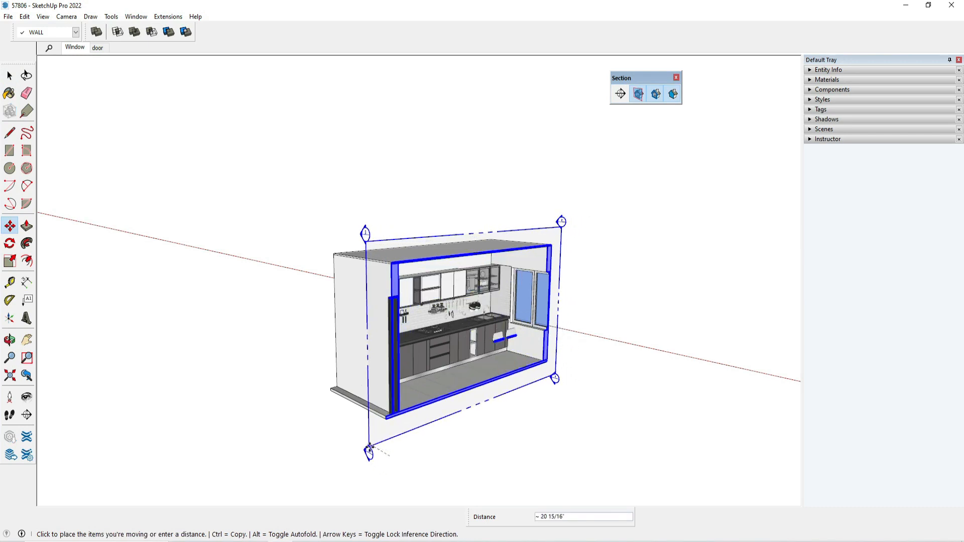
{"action": "left_click", "coordinate": [365, 445]}
{"action": "key", "text": "space"}
{"action": "left_click", "coordinate": [656, 442]}
{"action": "scroll", "coordinate": [467, 361], "scroll_direction": "up", "scroll_amount": 3}
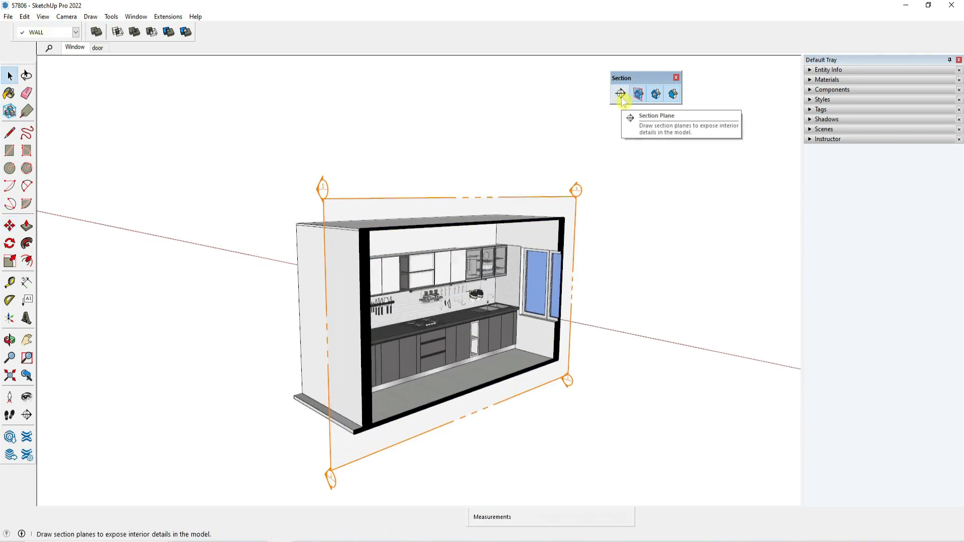
Step: Hide the section planes and face the cut kitchen's cabinet wall straight on
{"action": "left_click", "coordinate": [638, 93]}
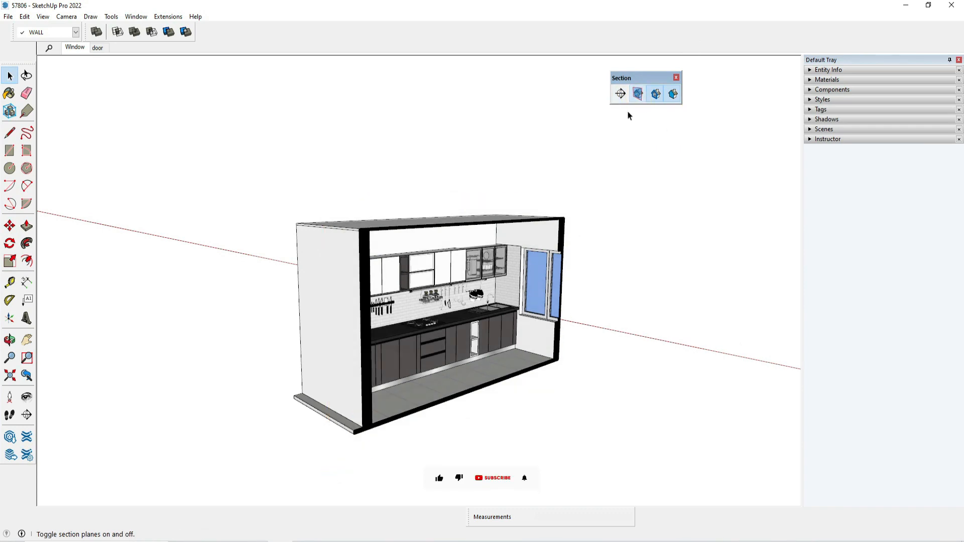
{"action": "middle_click_drag", "start_coordinate": [477, 226], "coordinate": [406, 266]}
{"action": "scroll", "coordinate": [406, 265], "scroll_direction": "up", "scroll_amount": 4}
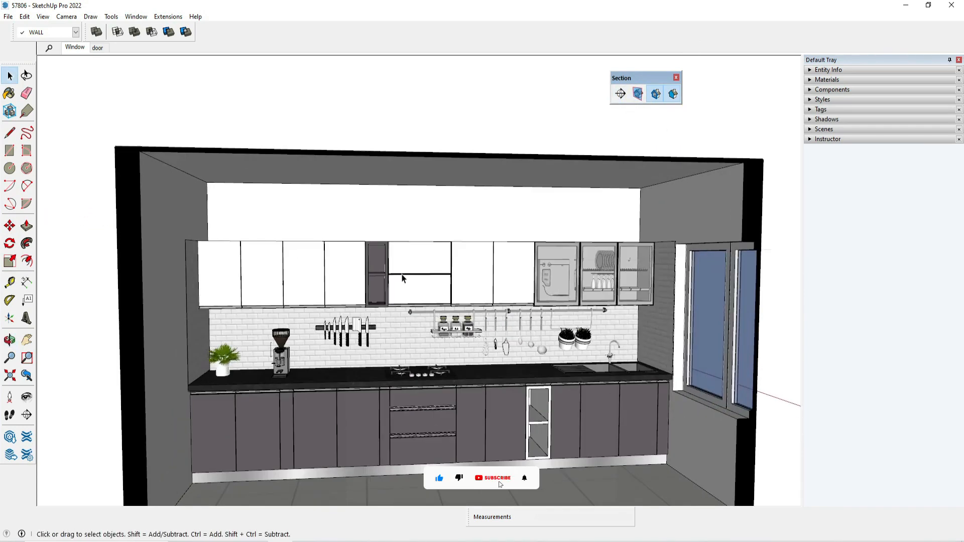
{"action": "scroll", "coordinate": [335, 280], "scroll_direction": "down", "scroll_amount": 1}
{"action": "key", "text": "space"}
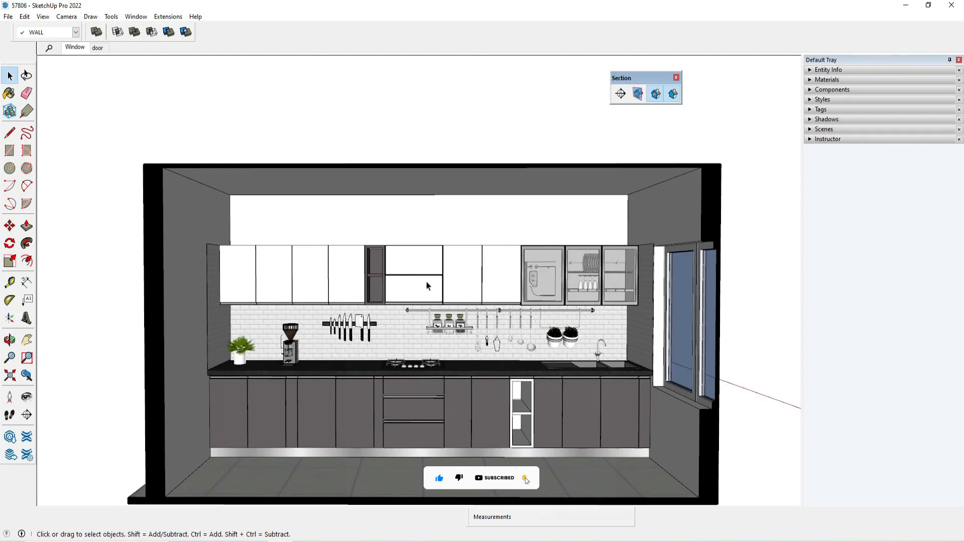
{"action": "key", "text": "h"}
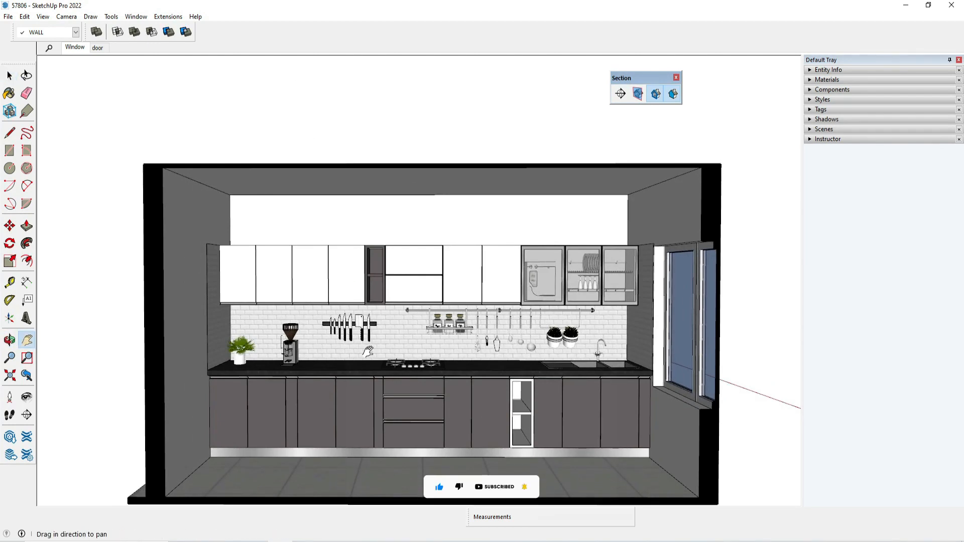
{"action": "left_click_drag", "start_coordinate": [387, 381], "coordinate": [384, 356]}
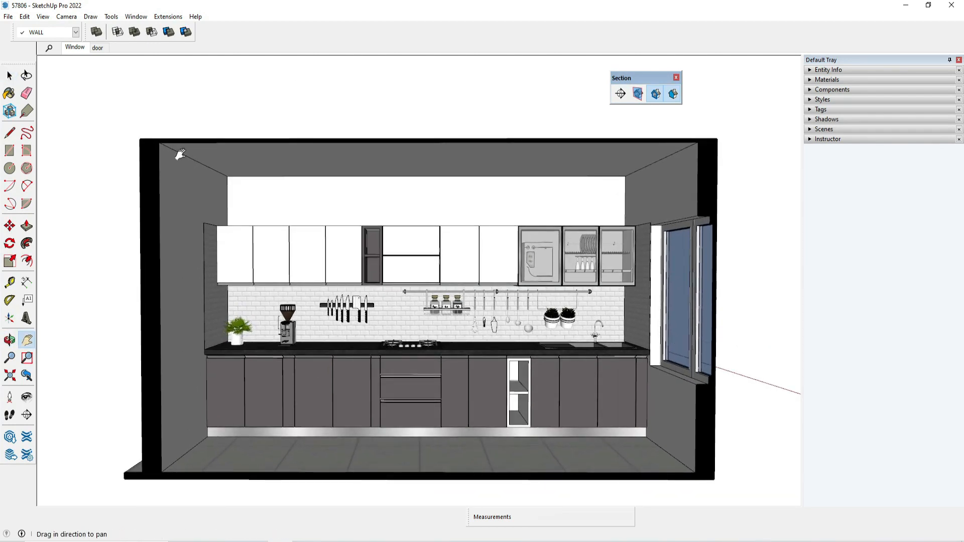
Step: Show the cut kitchen elevation in parallel projection and fit it to the view
{"action": "left_click", "coordinate": [71, 17]}
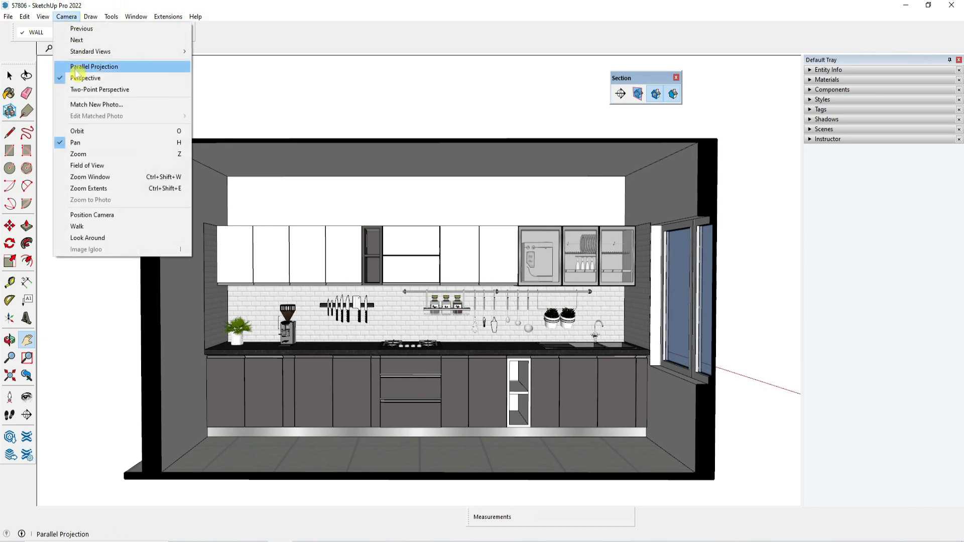
{"action": "left_click", "coordinate": [76, 69]}
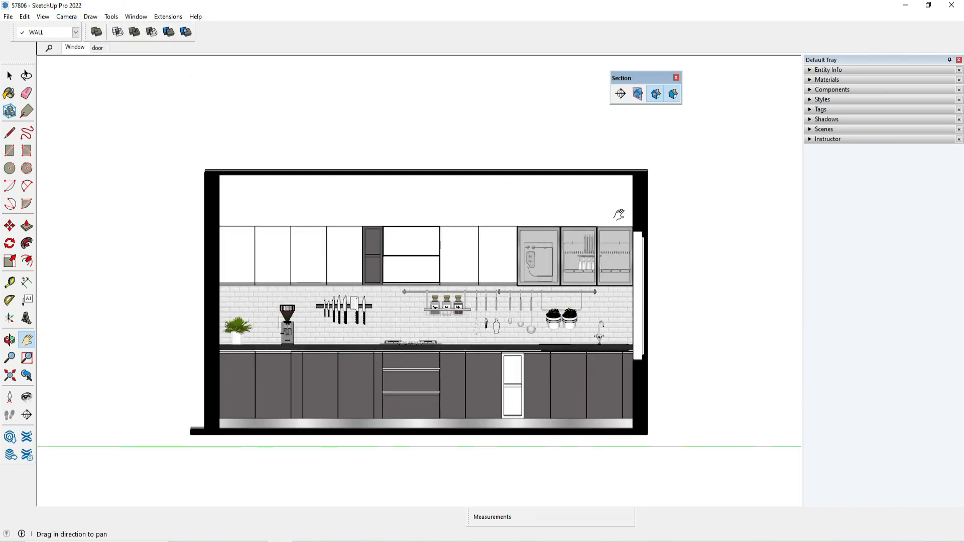
{"action": "left_click", "coordinate": [10, 376]}
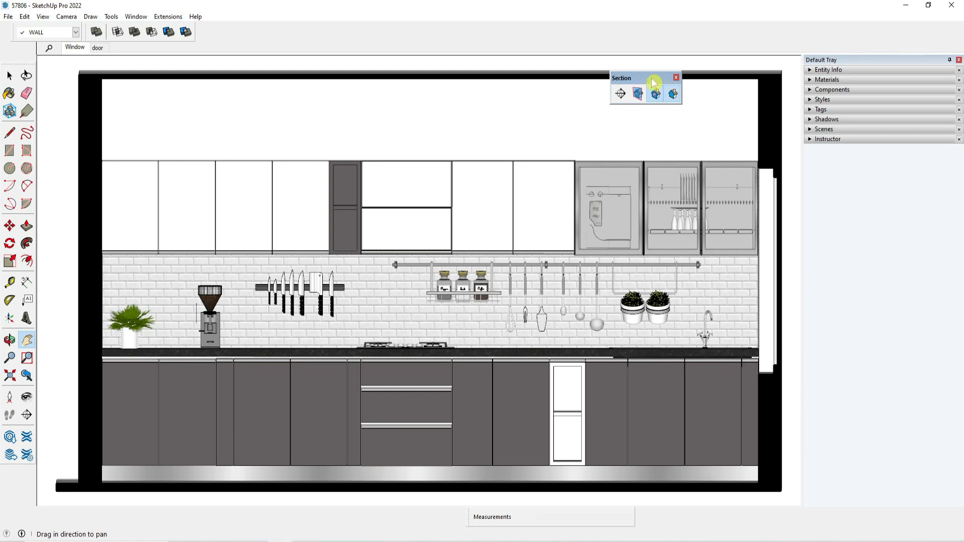
Step: Dock the floating Section toolbar with the other toolbars and return the camera to perspective
{"action": "left_click_drag", "start_coordinate": [653, 82], "coordinate": [637, 37]}
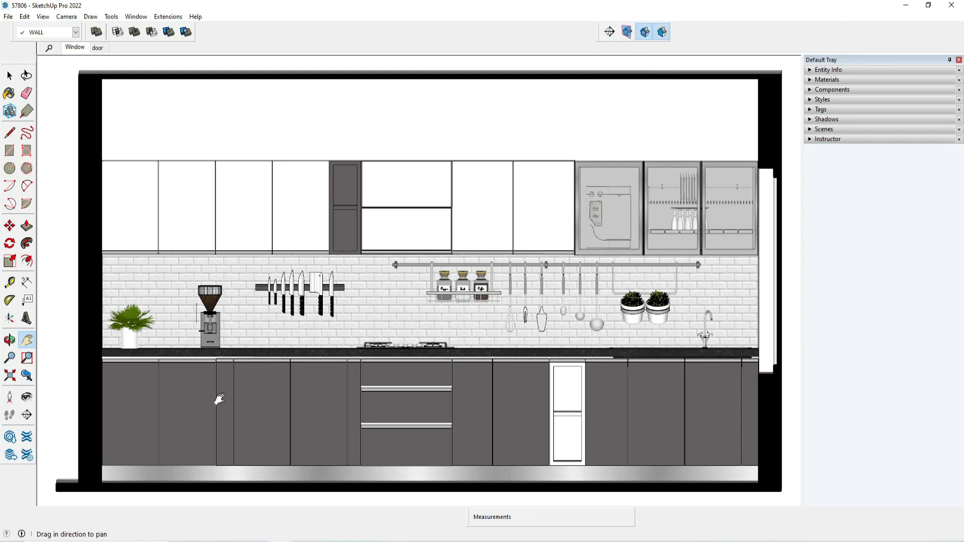
{"action": "left_click", "coordinate": [60, 20]}
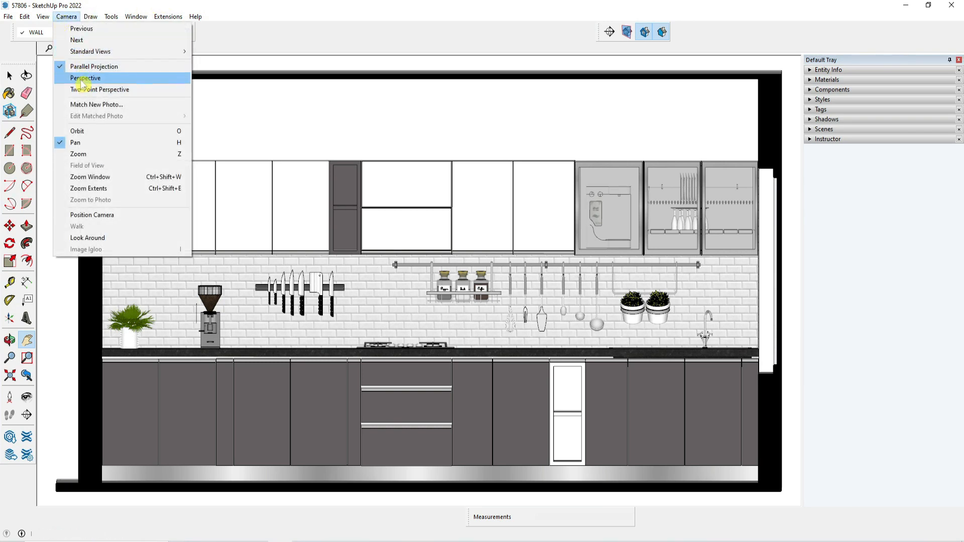
{"action": "left_click", "coordinate": [82, 79]}
Step: Examine the cut kitchen's cabinets, counter, side walls and window from several angles
{"action": "key", "text": "o"}
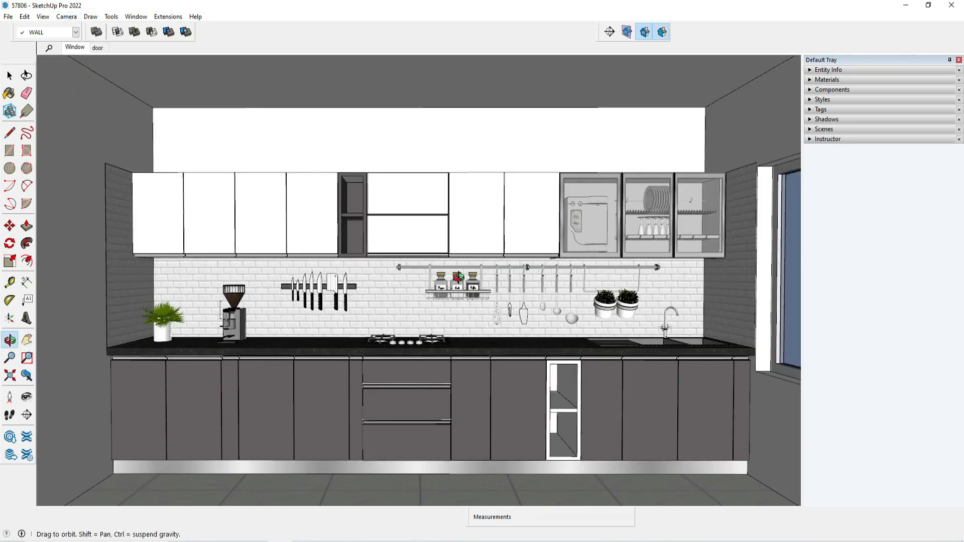
{"action": "left_click_drag", "start_coordinate": [455, 279], "coordinate": [417, 322]}
{"action": "left_click_drag", "start_coordinate": [281, 171], "coordinate": [350, 162]}
{"action": "key", "text": "h"}
{"action": "scroll", "coordinate": [416, 281], "scroll_direction": "down", "scroll_amount": 5}
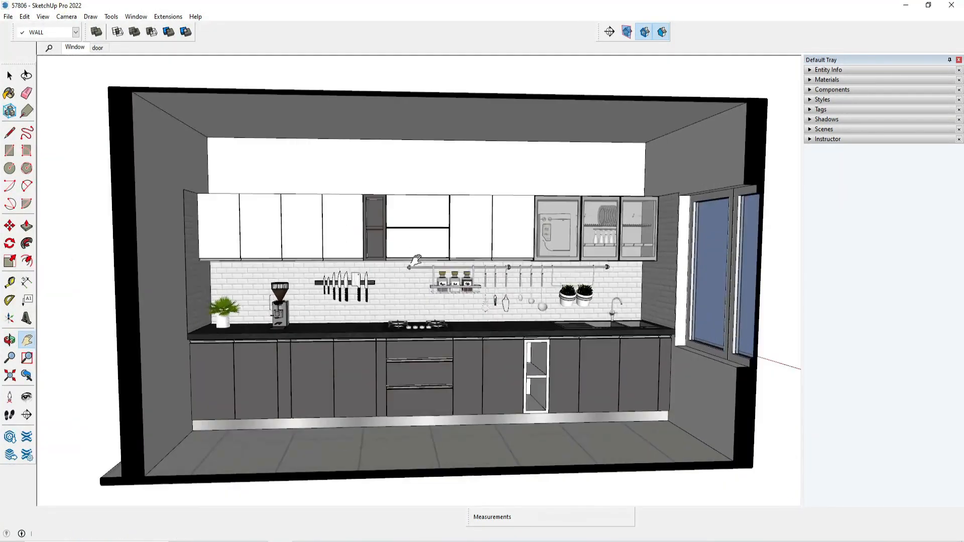
{"action": "middle_click_drag", "start_coordinate": [451, 301], "coordinate": [484, 315]}
{"action": "left_click_drag", "start_coordinate": [483, 316], "coordinate": [223, 316]}
{"action": "scroll", "coordinate": [224, 317], "scroll_direction": "up", "scroll_amount": 8}
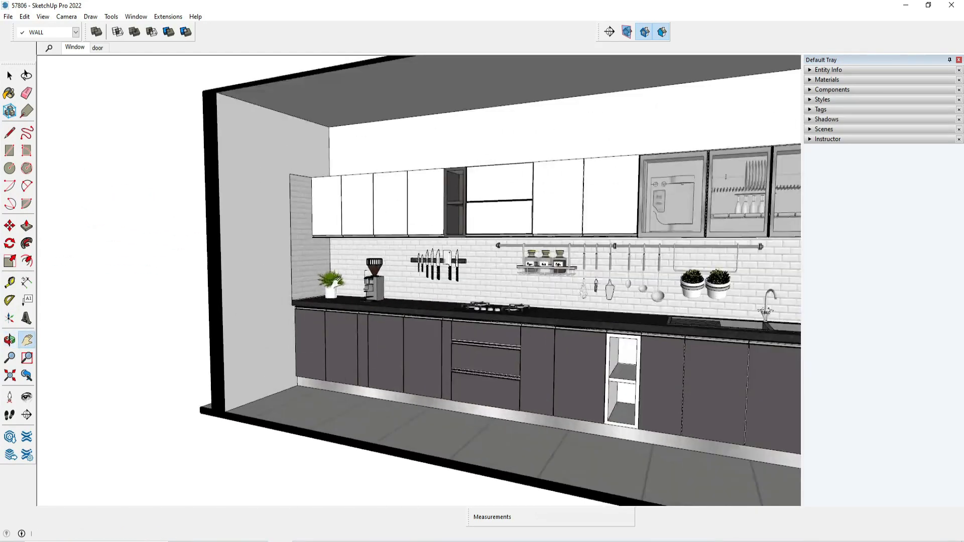
{"action": "key", "text": "h"}
{"action": "scroll", "coordinate": [336, 205], "scroll_direction": "down", "scroll_amount": 10}
{"action": "middle_click_drag", "start_coordinate": [336, 204], "coordinate": [467, 225]}
{"action": "scroll", "coordinate": [380, 236], "scroll_direction": "up", "scroll_amount": 5}
{"action": "middle_click_drag", "start_coordinate": [380, 237], "coordinate": [350, 253]}
{"action": "scroll", "coordinate": [350, 252], "scroll_direction": "up", "scroll_amount": 1}
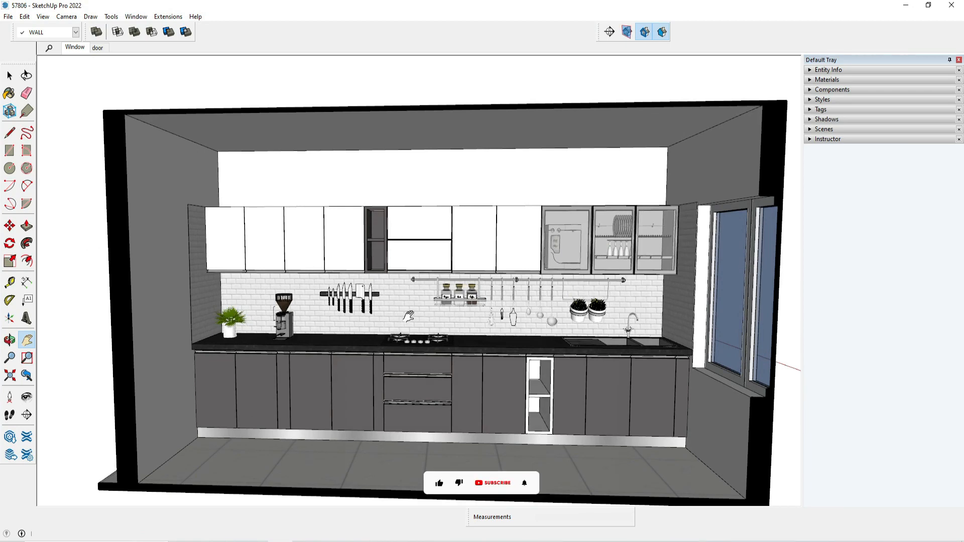
{"action": "middle_click_drag", "start_coordinate": [365, 277], "coordinate": [462, 333]}
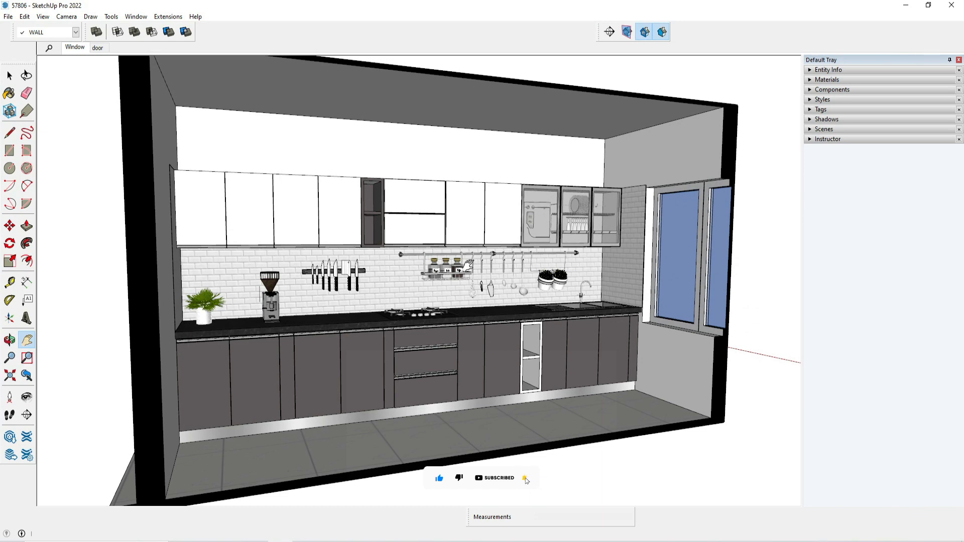
{"action": "left_click_drag", "start_coordinate": [605, 129], "coordinate": [601, 149]}
{"action": "scroll", "coordinate": [601, 148], "scroll_direction": "down", "scroll_amount": 2}
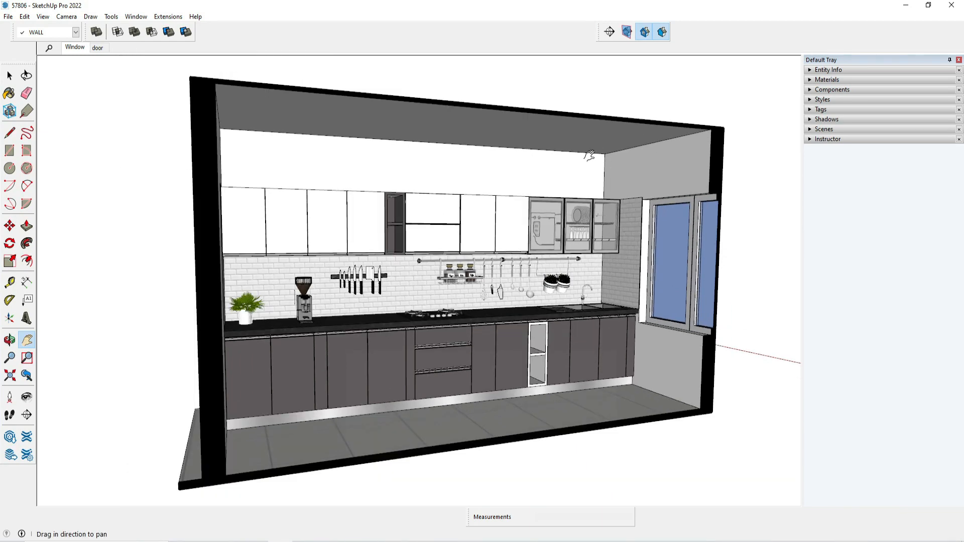
{"action": "middle_click_drag", "start_coordinate": [542, 151], "coordinate": [569, 182]}
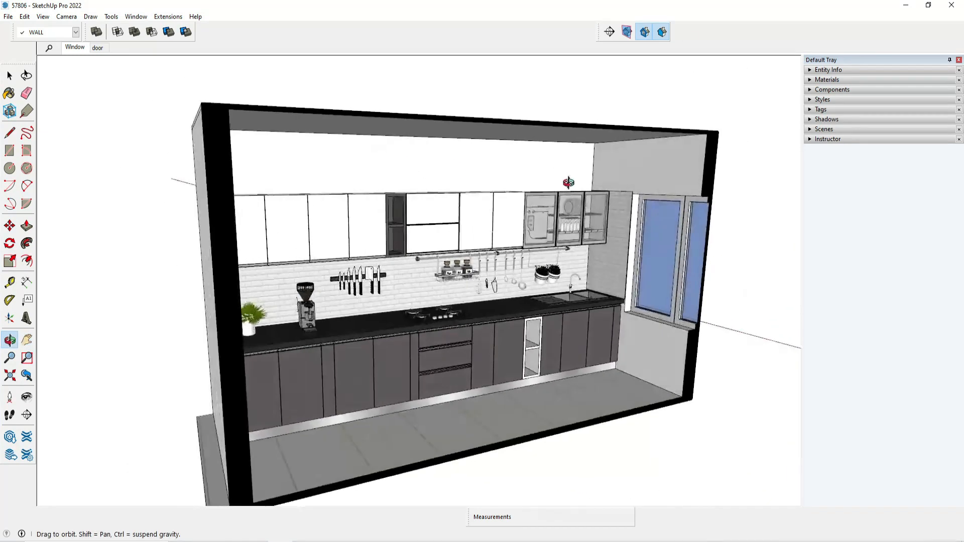
Step: Place a second section plane on the room's door-side end wall with the name Section 3 and symbol 3
{"action": "middle_click_drag", "start_coordinate": [484, 197], "coordinate": [662, 198]}
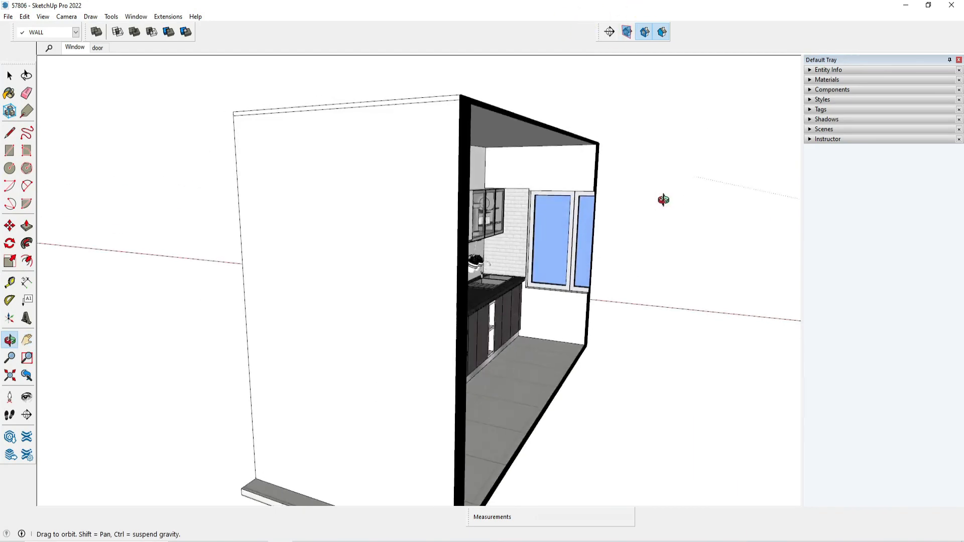
{"action": "scroll", "coordinate": [663, 198], "scroll_direction": "down", "scroll_amount": 3}
{"action": "left_click", "coordinate": [610, 31]}
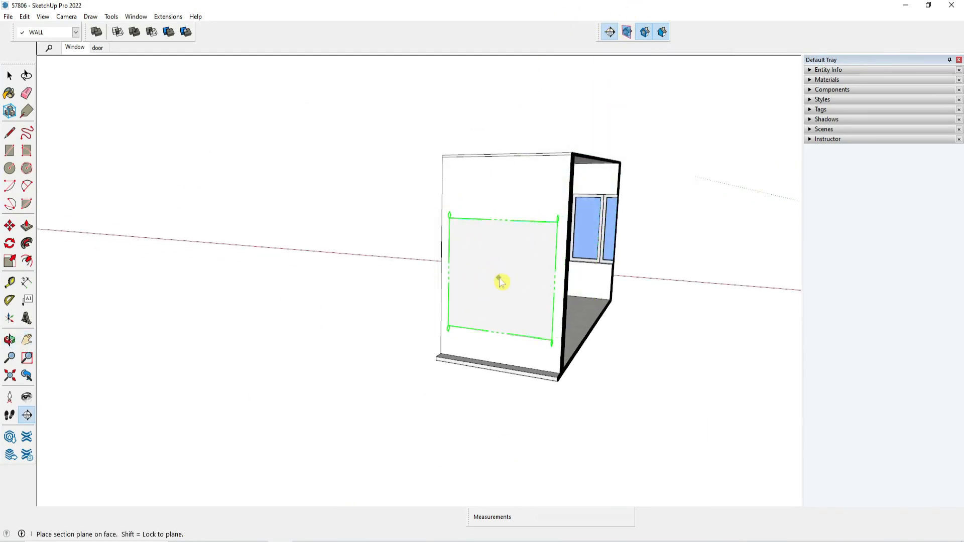
{"action": "left_click", "coordinate": [499, 280]}
{"action": "left_click", "coordinate": [553, 305]}
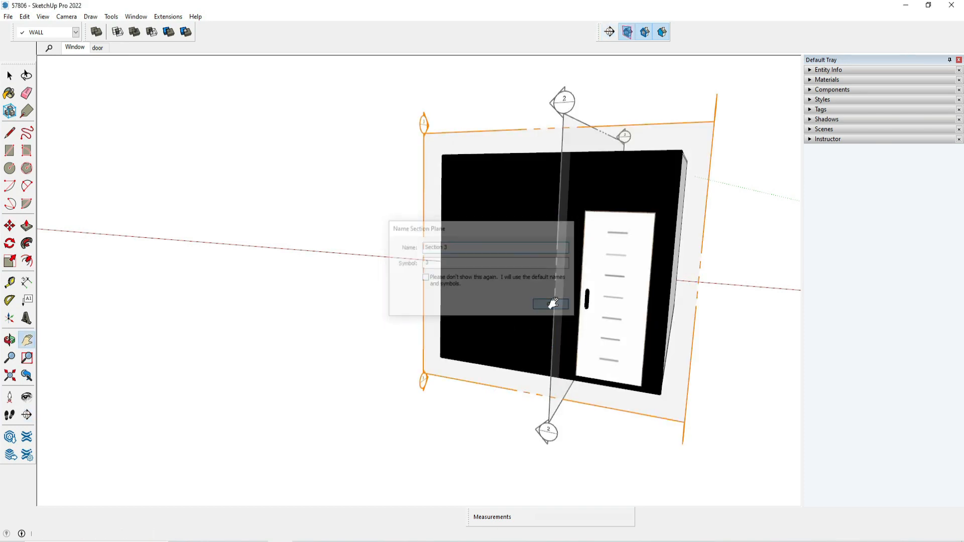
Step: Move the Section 3 plane from the door-side wall into the room so that it cuts through the kitchen cabinets
{"action": "middle_click_drag", "start_coordinate": [552, 305], "coordinate": [437, 383]}
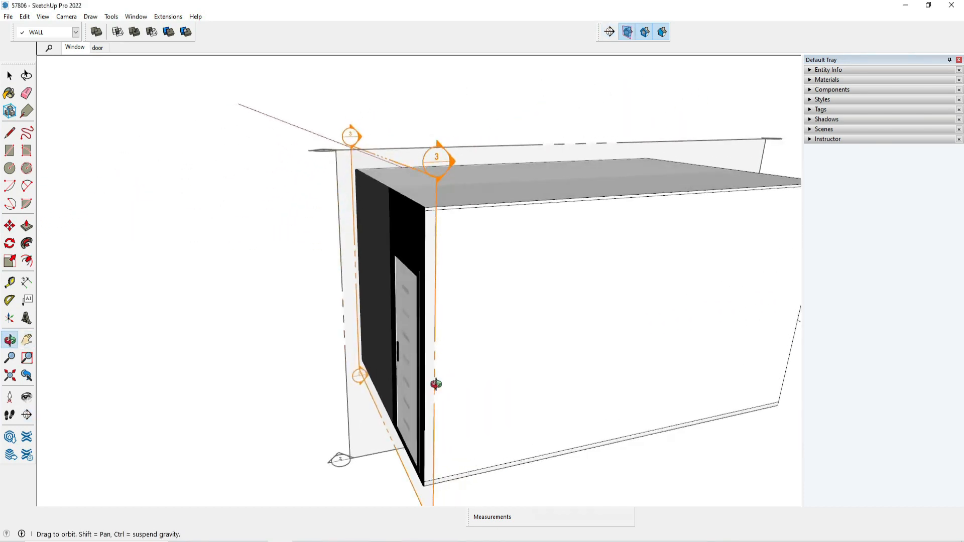
{"action": "key", "text": "space"}
{"action": "left_click", "coordinate": [507, 150]}
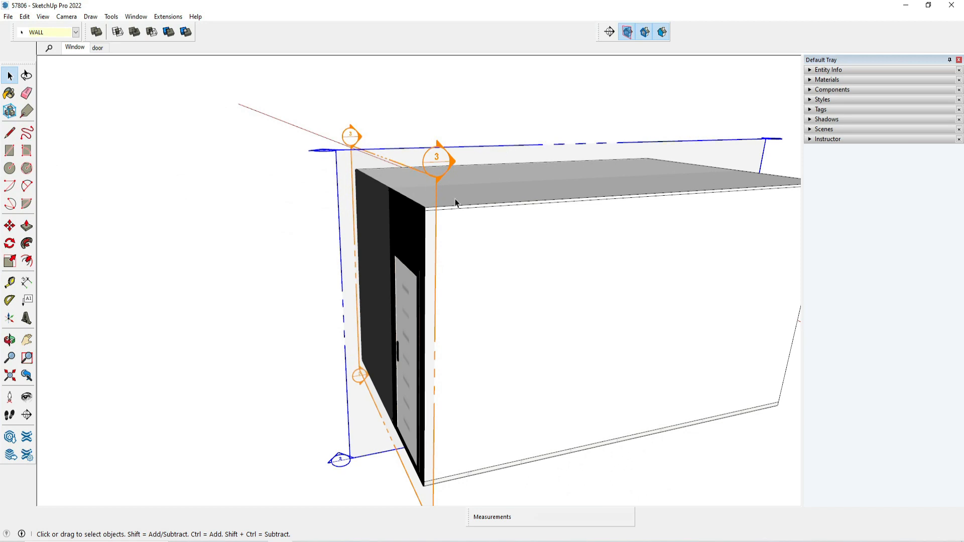
{"action": "left_click", "coordinate": [436, 185]}
{"action": "key", "text": "m"}
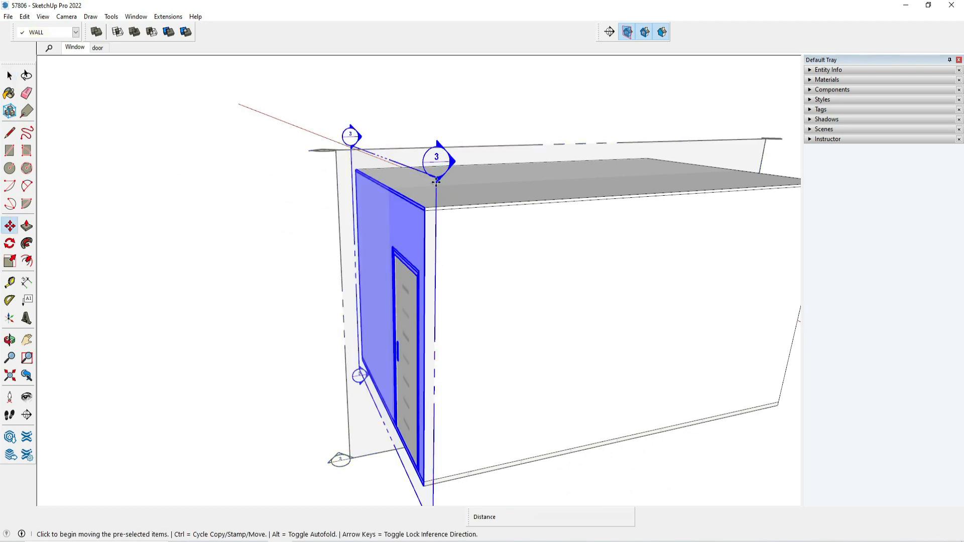
{"action": "left_click", "coordinate": [439, 179]}
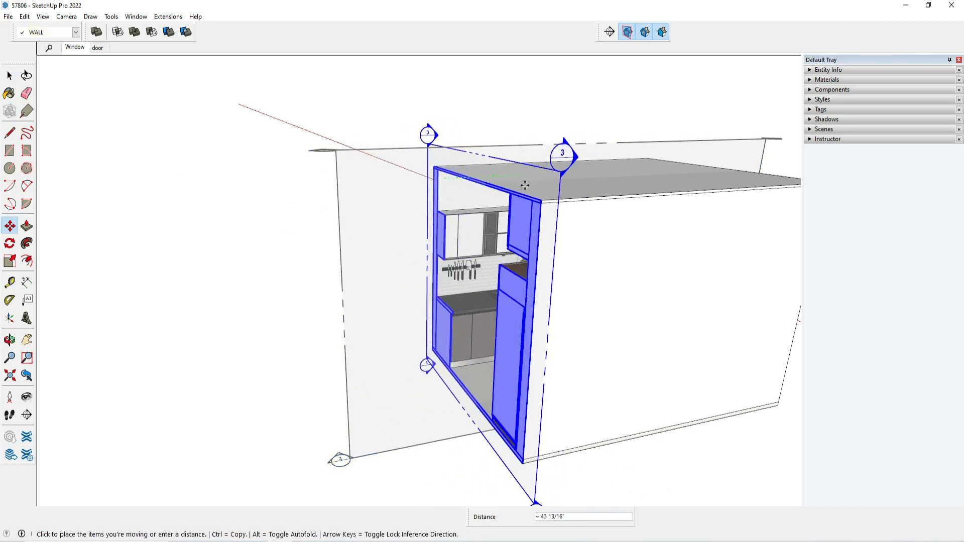
{"action": "left_click", "coordinate": [561, 173]}
{"action": "key", "text": "space"}
{"action": "left_click", "coordinate": [628, 406]}
{"action": "middle_click_drag", "start_coordinate": [488, 379], "coordinate": [720, 383]}
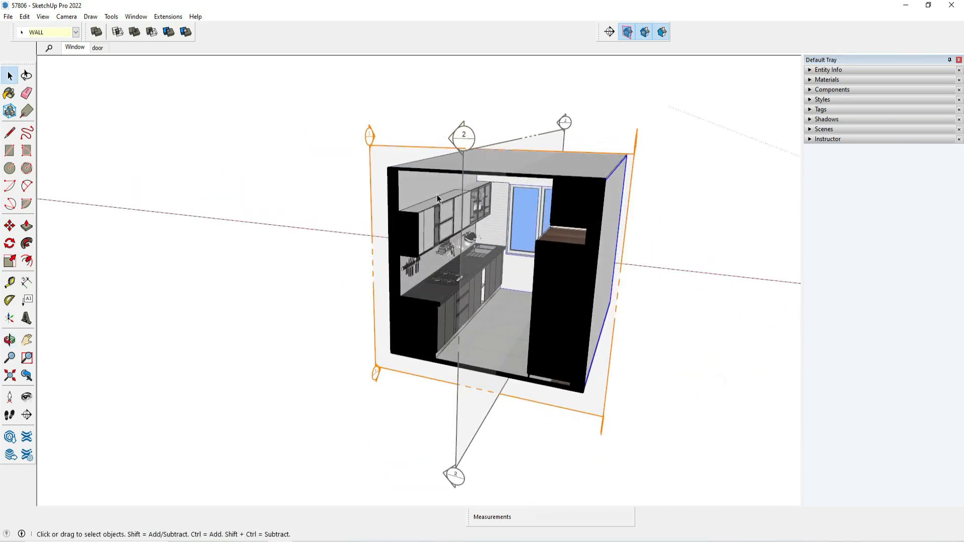
{"action": "left_click", "coordinate": [725, 270]}
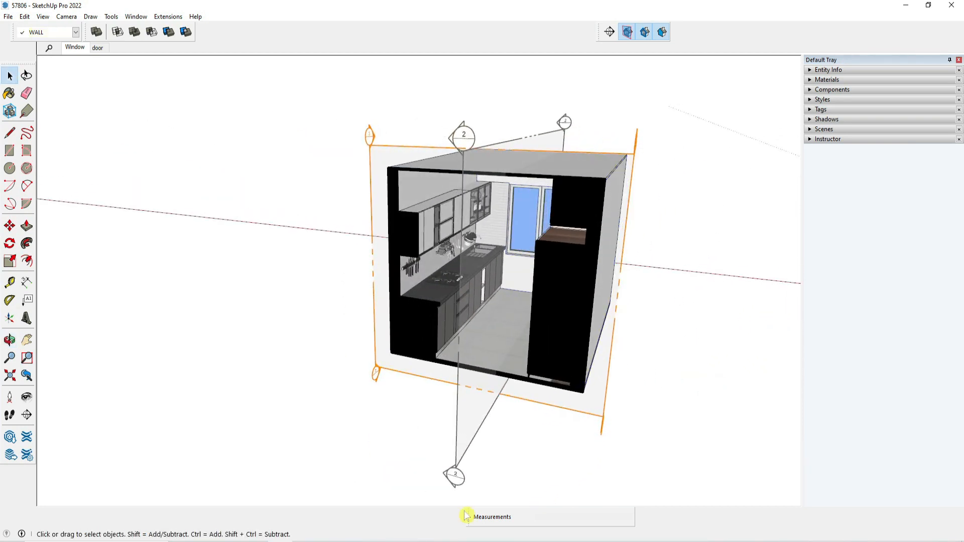
Step: Deactivate the Section 3 plane's cut and make section plane 2 the active cut
{"action": "left_click", "coordinate": [459, 477]}
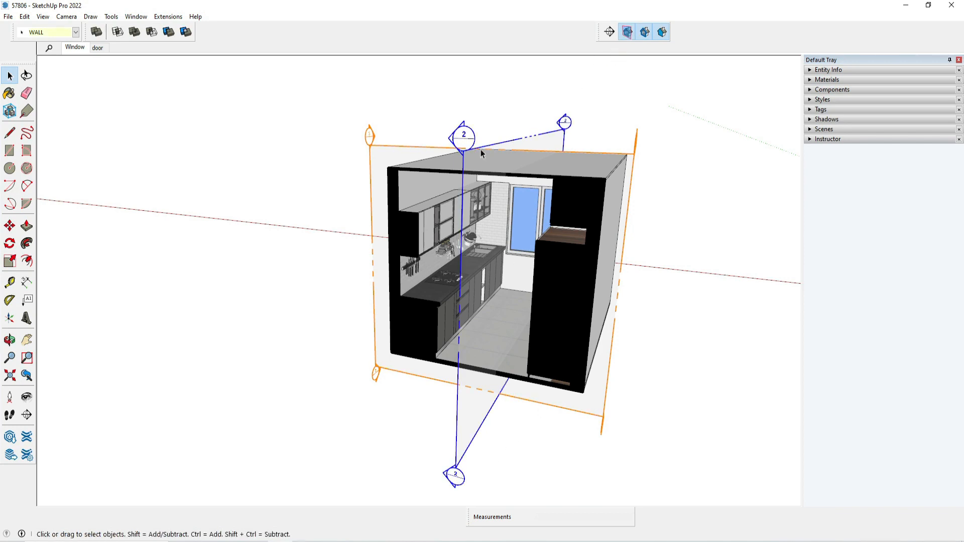
{"action": "left_click", "coordinate": [413, 149]}
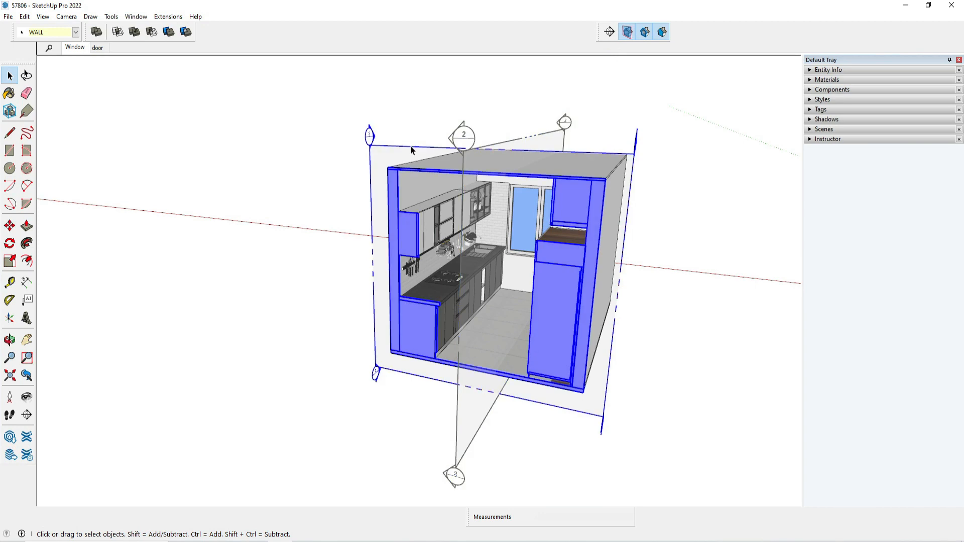
{"action": "right_click", "coordinate": [412, 147]}
{"action": "left_click", "coordinate": [437, 219]}
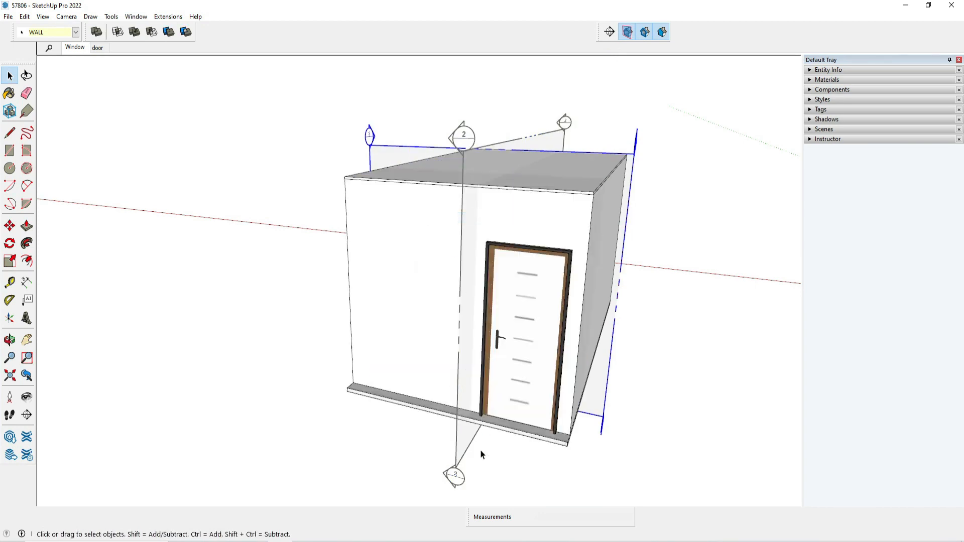
{"action": "right_click", "coordinate": [455, 478]}
{"action": "left_click", "coordinate": [491, 398]}
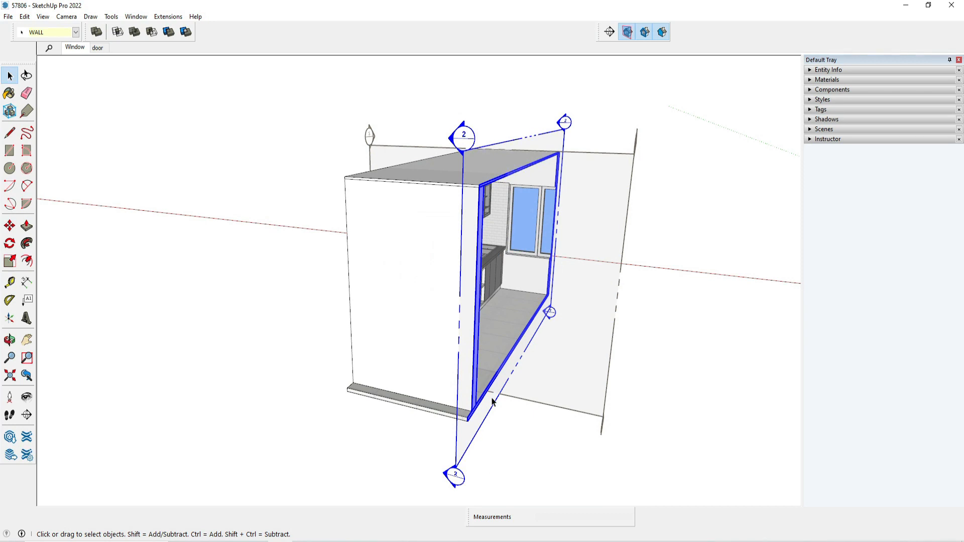
{"action": "middle_click_drag", "start_coordinate": [576, 282], "coordinate": [556, 269]}
{"action": "scroll", "coordinate": [546, 242], "scroll_direction": "up", "scroll_amount": 1}
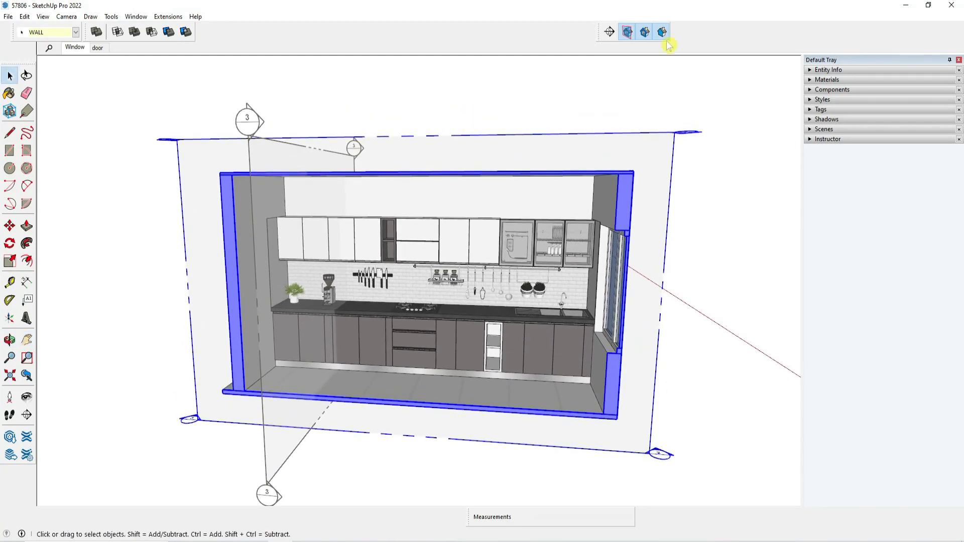
Step: Hide the section planes to view the bare kitchen cut, and show the planes again
{"action": "left_click", "coordinate": [630, 34]}
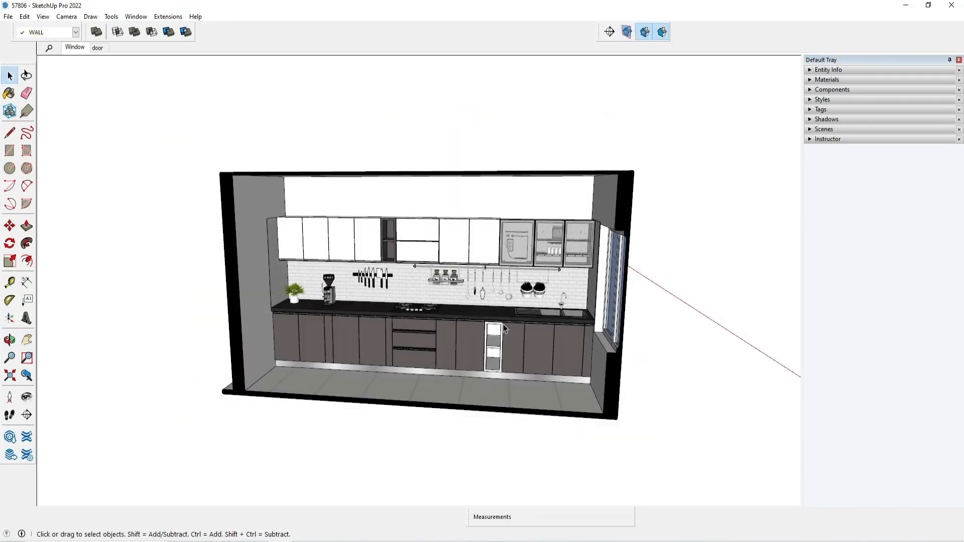
{"action": "middle_click_drag", "start_coordinate": [441, 448], "coordinate": [650, 430]}
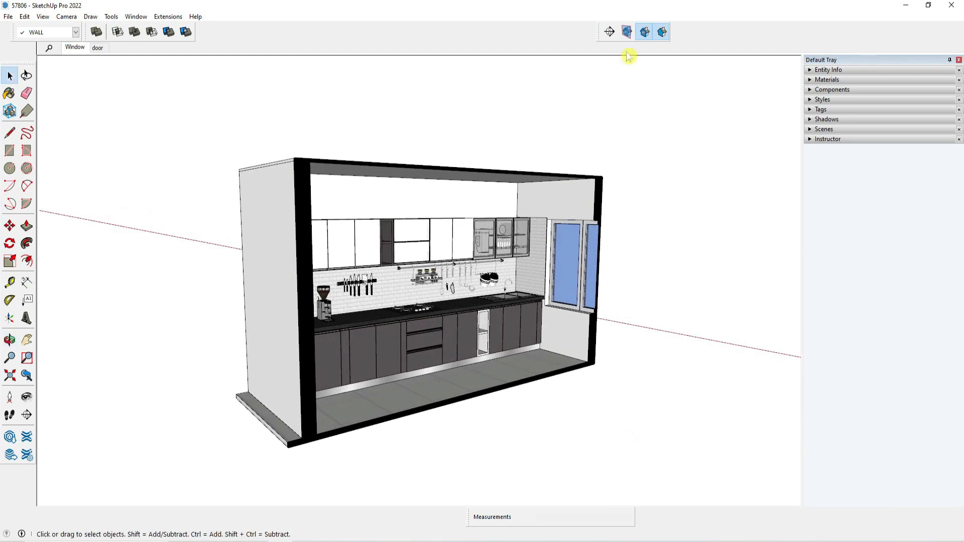
{"action": "left_click", "coordinate": [626, 34]}
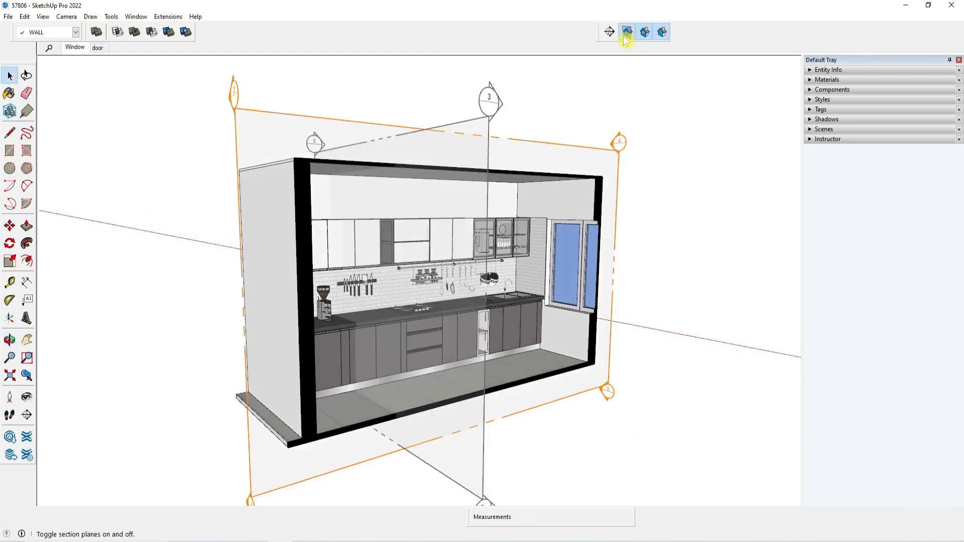
{"action": "left_click", "coordinate": [488, 100]}
{"action": "left_click", "coordinate": [571, 146]}
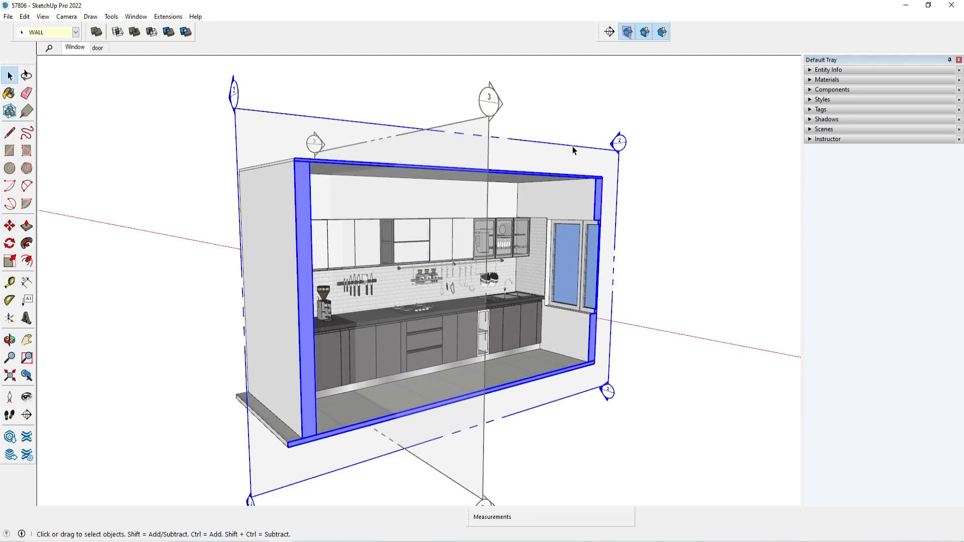
{"action": "left_click", "coordinate": [627, 33]}
{"action": "left_click", "coordinate": [628, 32]}
Step: Toggle the section cuts off and on to compare the closed room with the cut kitchen, ending with the cuts off
{"action": "left_click", "coordinate": [645, 32]}
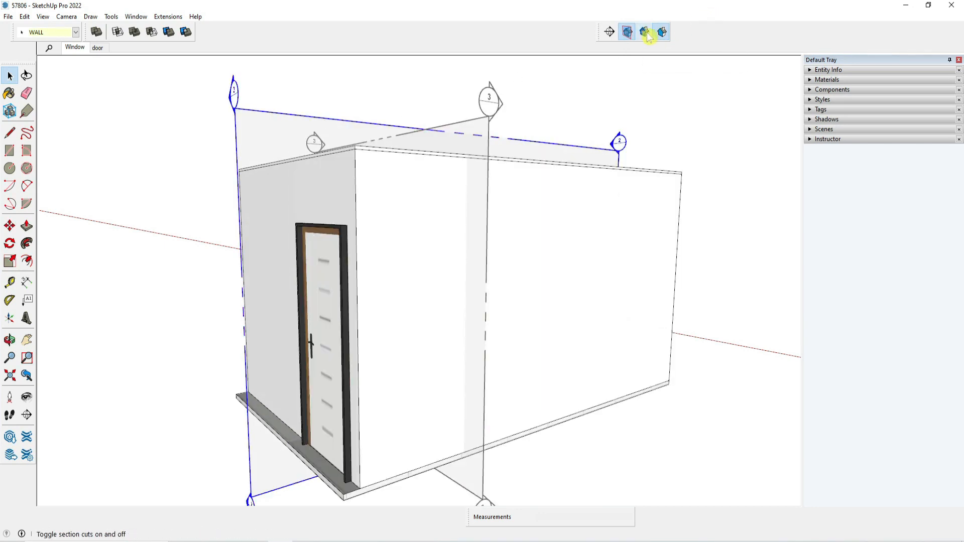
{"action": "left_click", "coordinate": [646, 33]}
{"action": "left_click", "coordinate": [646, 34]}
{"action": "left_click", "coordinate": [495, 107]}
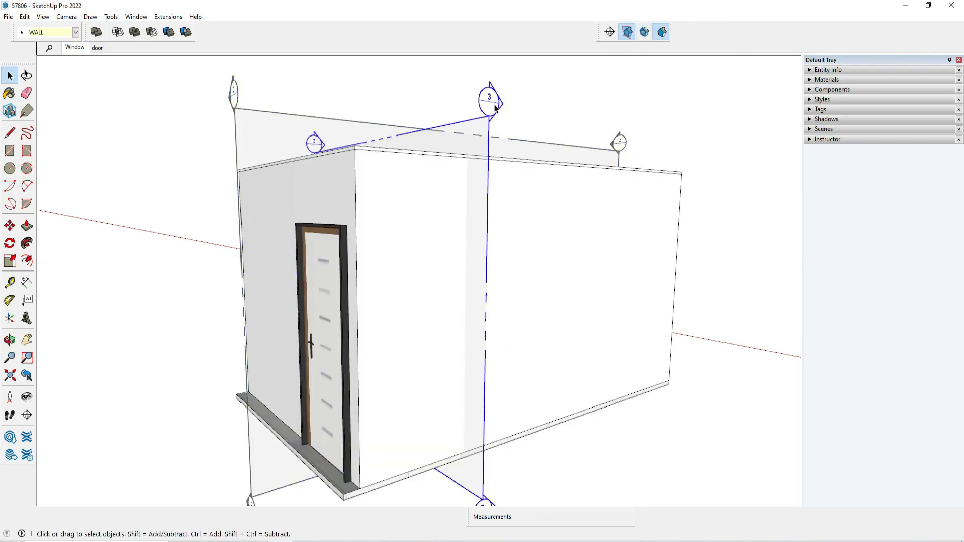
{"action": "left_click", "coordinate": [644, 32]}
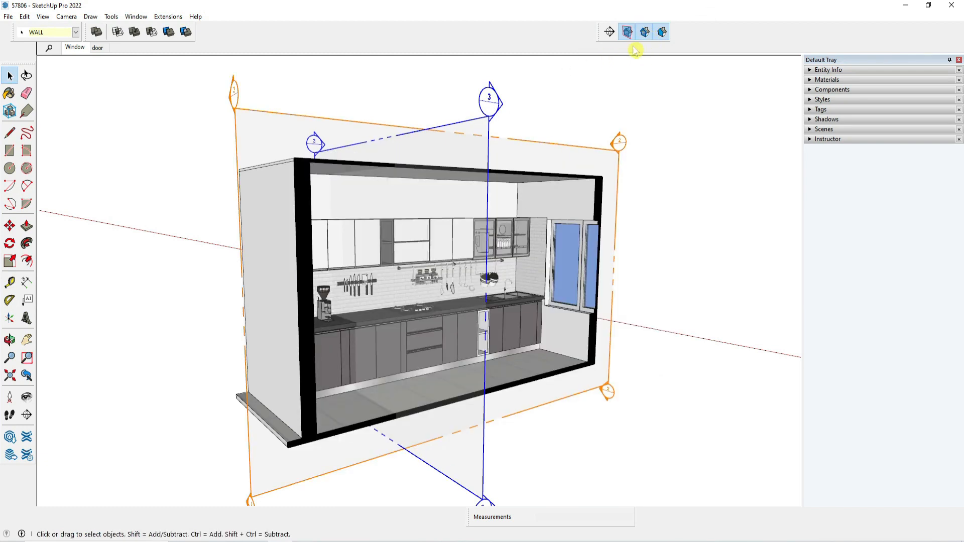
{"action": "left_click", "coordinate": [645, 33]}
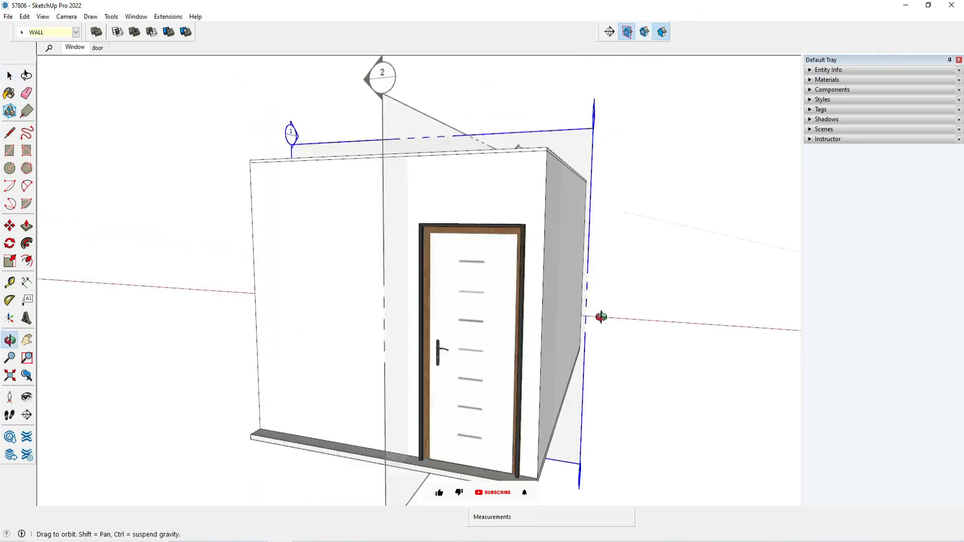
Step: Make the Section 3 plane the active cut and view the kitchen interior through it from the door side
{"action": "middle_click_drag", "start_coordinate": [600, 317], "coordinate": [658, 306]}
{"action": "right_click", "coordinate": [607, 137]}
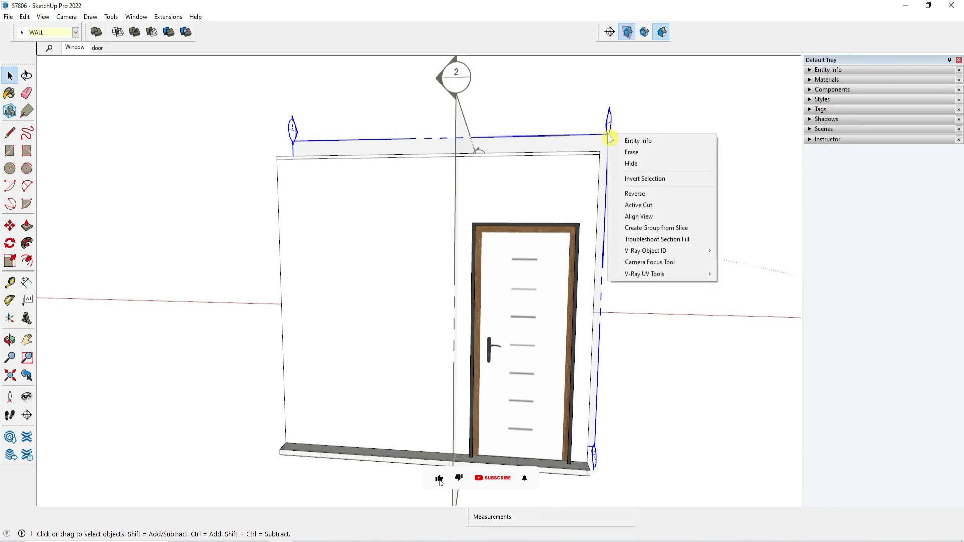
{"action": "left_click", "coordinate": [644, 208]}
{"action": "mouse_move", "coordinate": [661, 317]}
{"action": "middle_mouse_down"}
{"action": "mouse_move", "coordinate": [619, 323]}
{"action": "mouse_move", "coordinate": [671, 333]}
{"action": "middle_mouse_up"}
{"action": "left_click", "coordinate": [671, 334]}
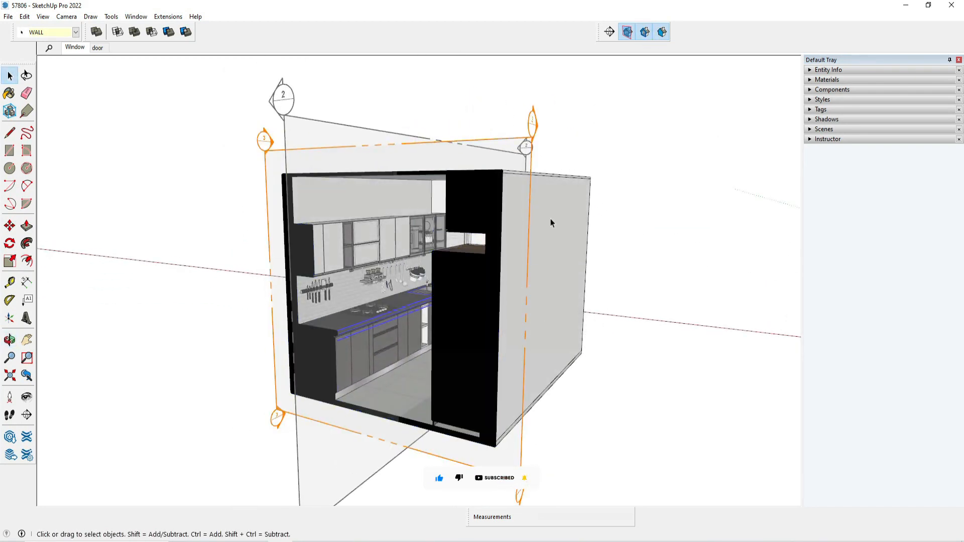
{"action": "left_click", "coordinate": [534, 137]}
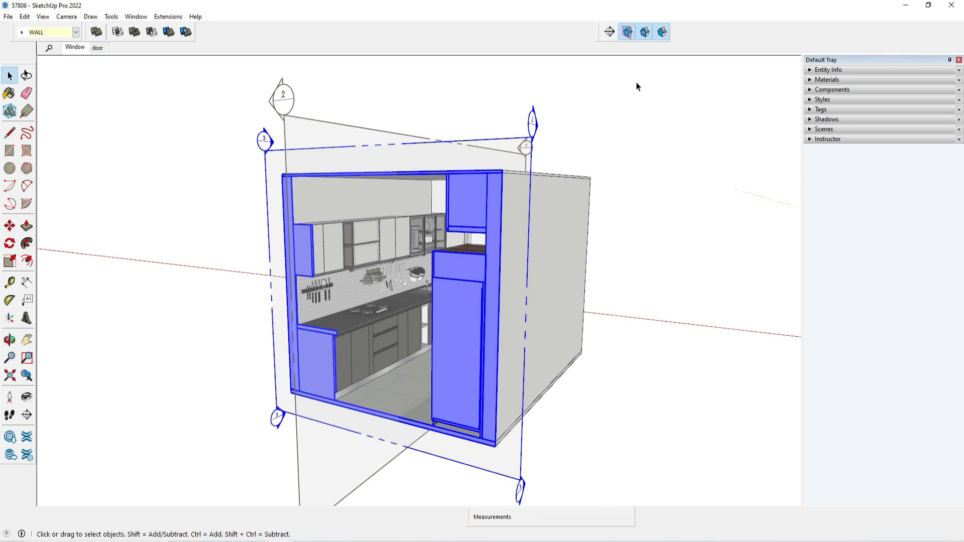
{"action": "scroll", "coordinate": [359, 267], "scroll_direction": "up", "scroll_amount": 5}
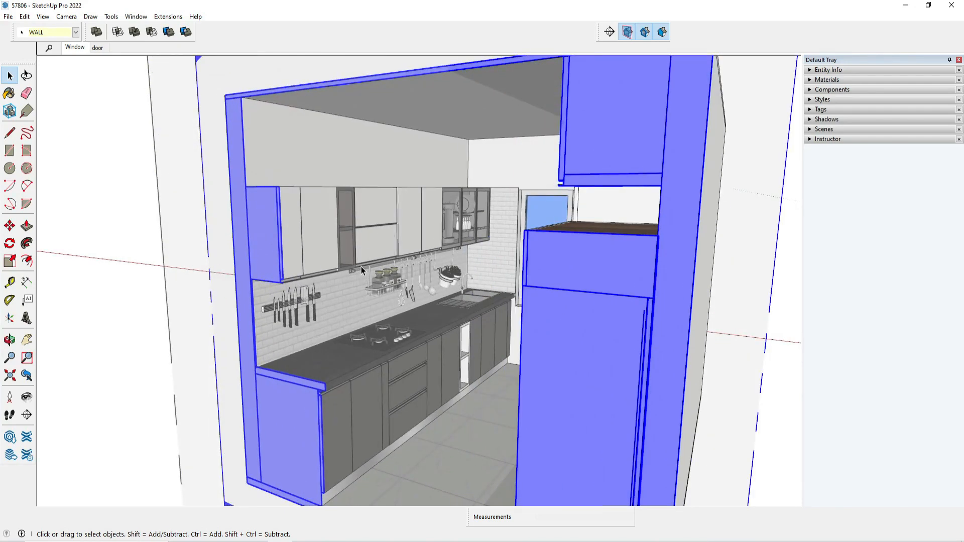
{"action": "scroll", "coordinate": [346, 296], "scroll_direction": "down", "scroll_amount": 3}
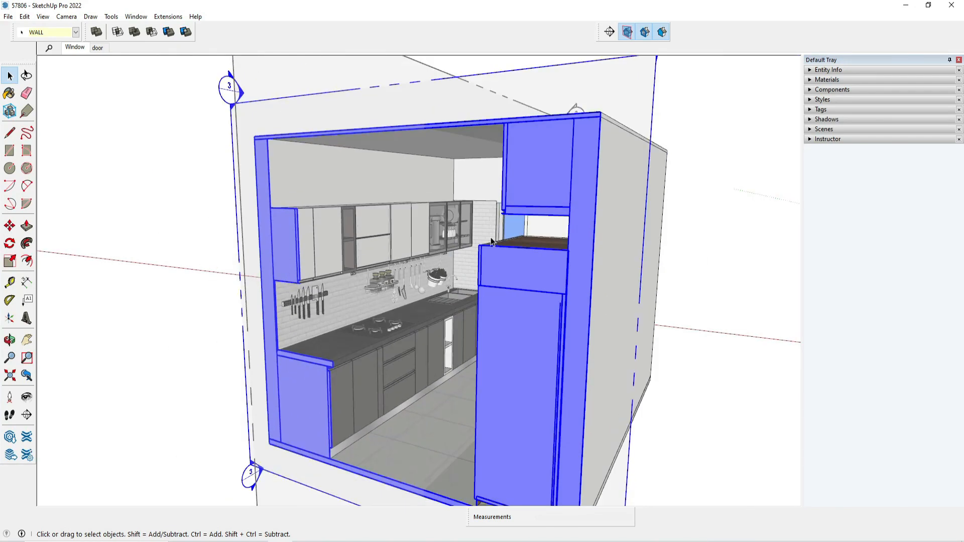
{"action": "middle_click_drag", "start_coordinate": [638, 151], "coordinate": [593, 189]}
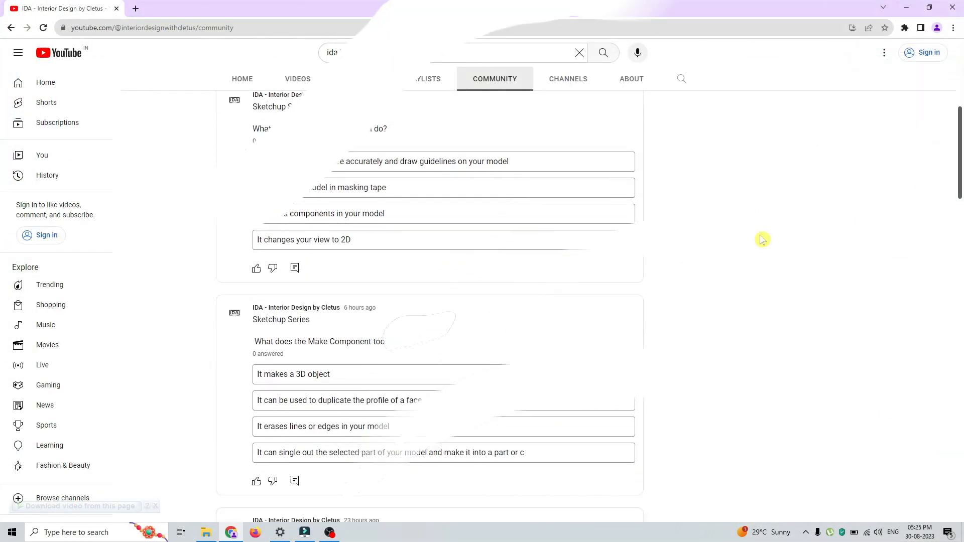
Step: Switch to the YouTube channel's Community page in the browser and look through its SketchUp quiz polls
{"action": "scroll", "coordinate": [762, 239], "scroll_direction": "down", "scroll_amount": 3}
{"action": "scroll", "coordinate": [761, 239], "scroll_direction": "down", "scroll_amount": 10}
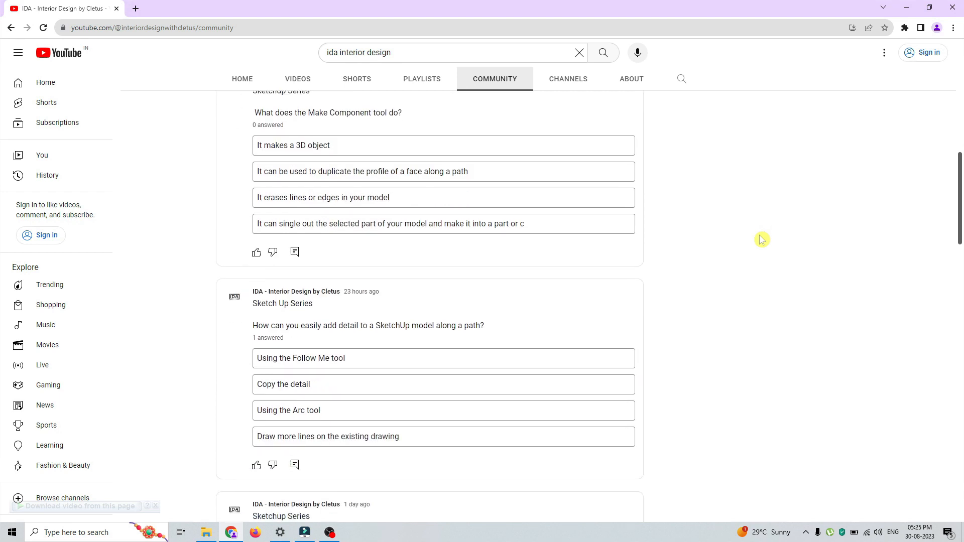
{"action": "scroll", "coordinate": [762, 239], "scroll_direction": "down", "scroll_amount": 14}
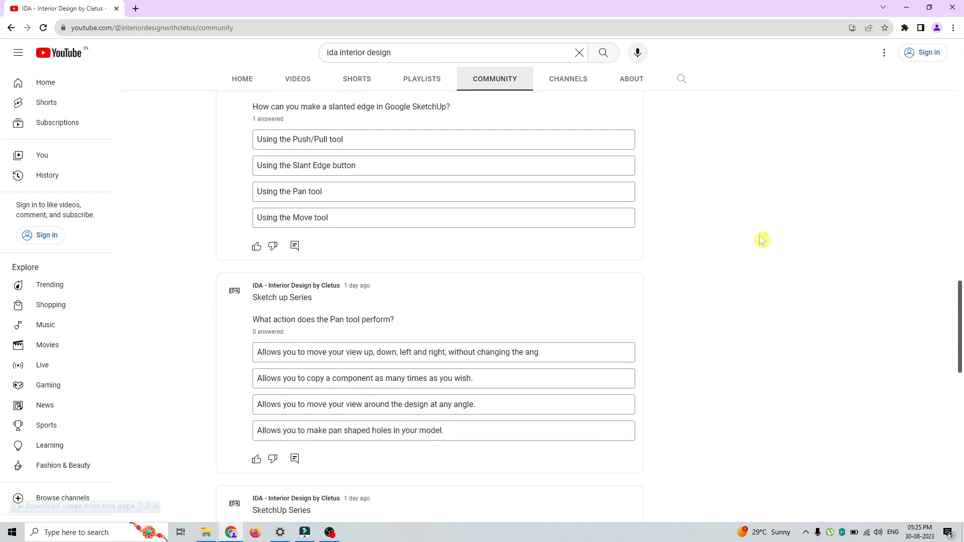
{"action": "scroll", "coordinate": [761, 239], "scroll_direction": "down", "scroll_amount": 6}
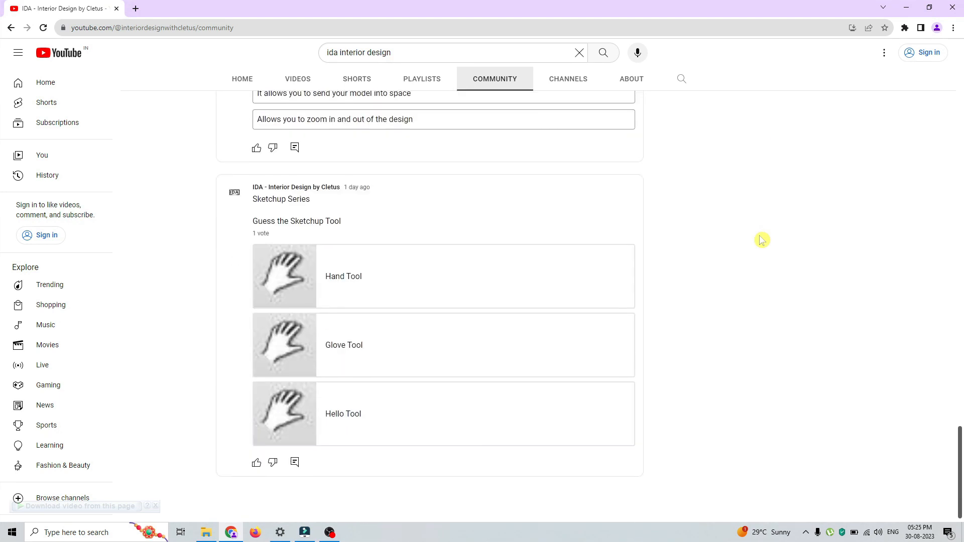
{"action": "scroll", "coordinate": [337, 485], "scroll_direction": "down", "scroll_amount": 5}
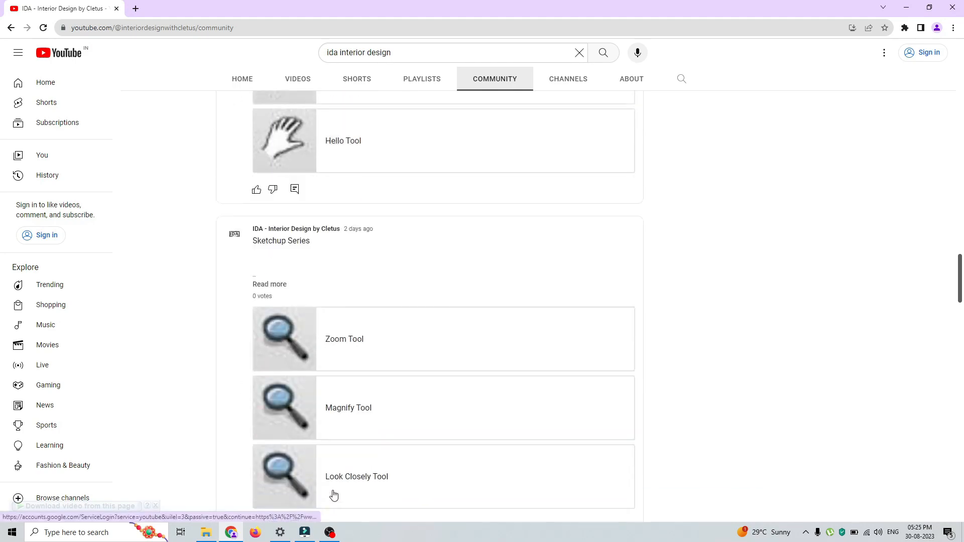